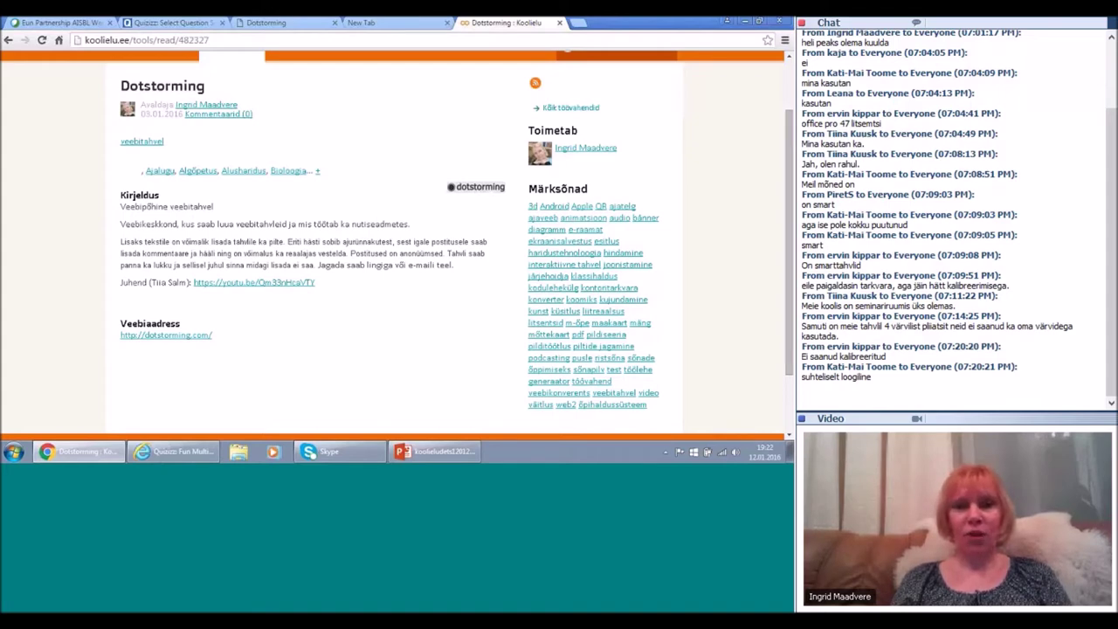
- Switch to Internet Explorer, open dotstorming.com in a new tab and share its address in the meeting chat
click(279, 24)
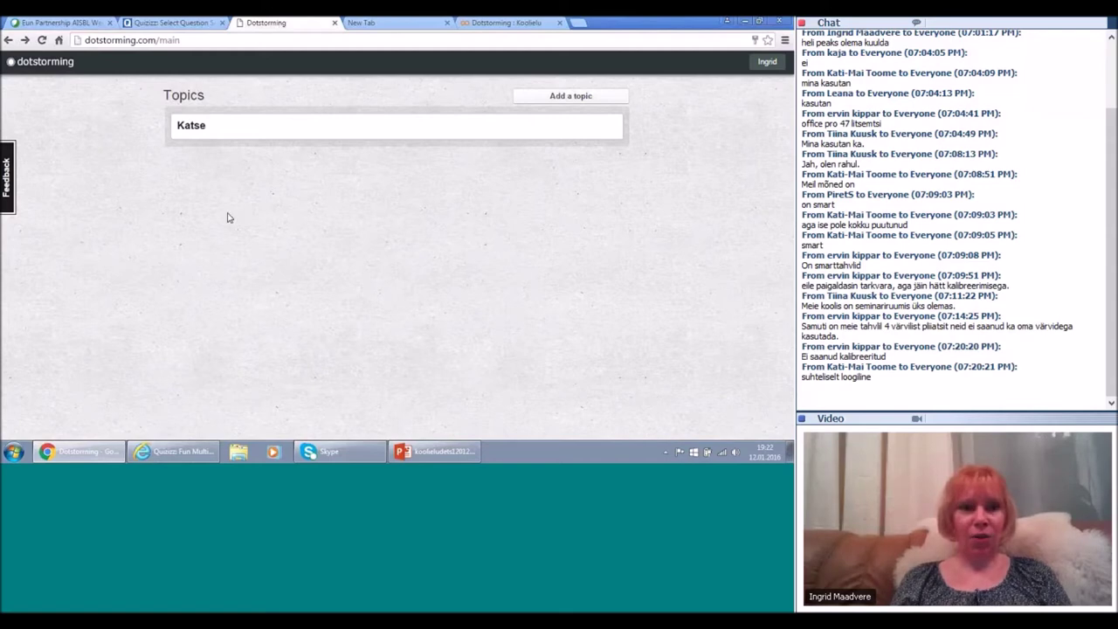
key(alt+Tab)
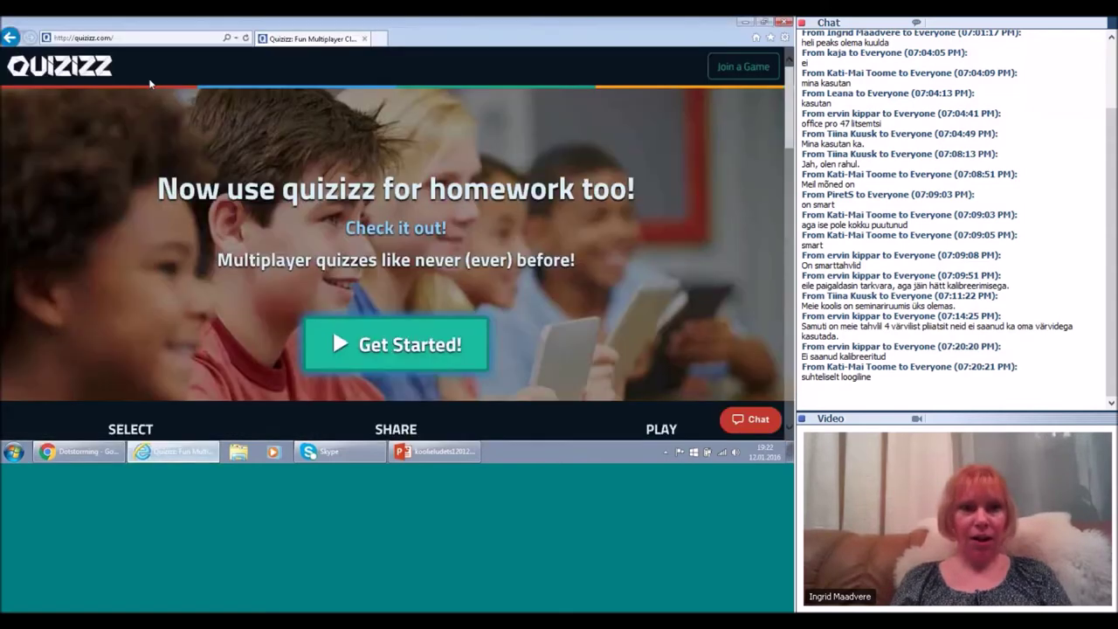
click(379, 41)
text(dotstorming.com/)
key(Return)
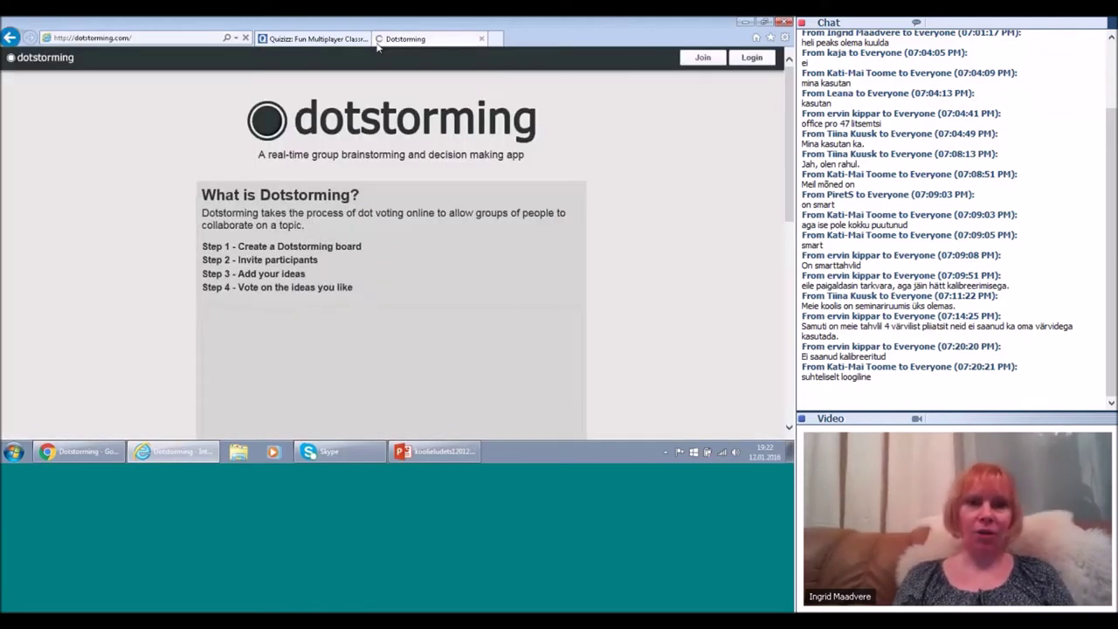
click(212, 40)
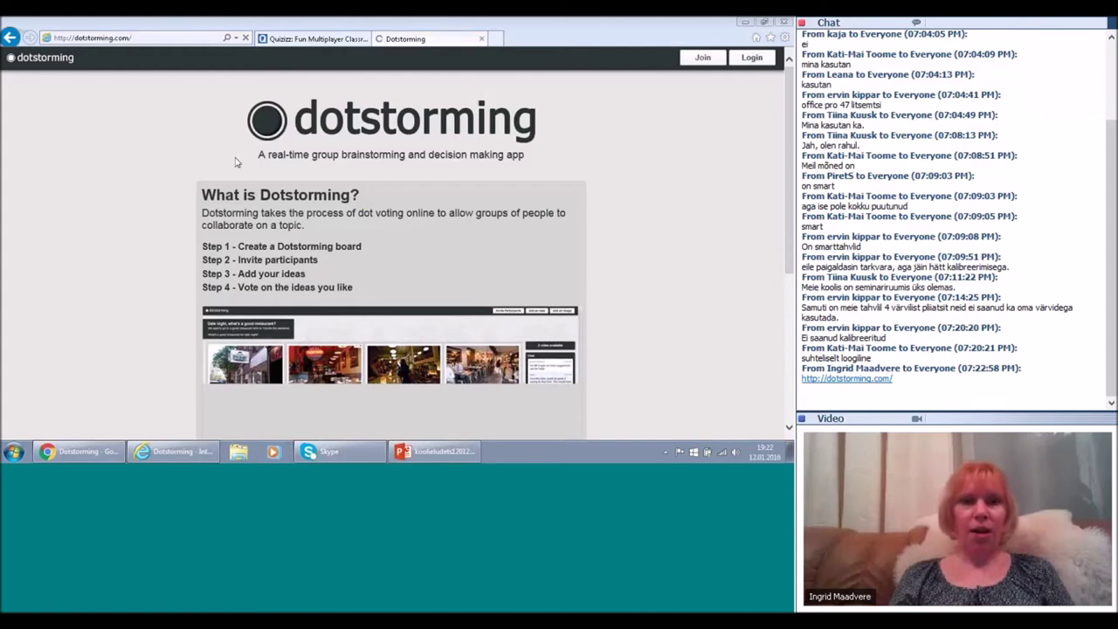
- Open the account sign-up form from the Dotstorming home page
click(702, 57)
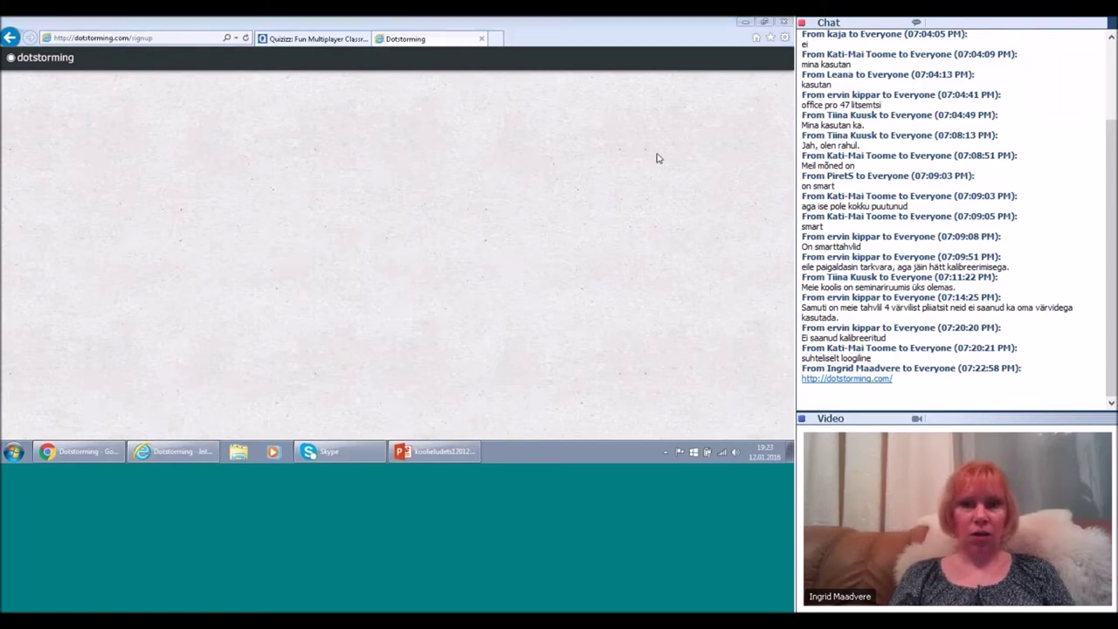
click(157, 39)
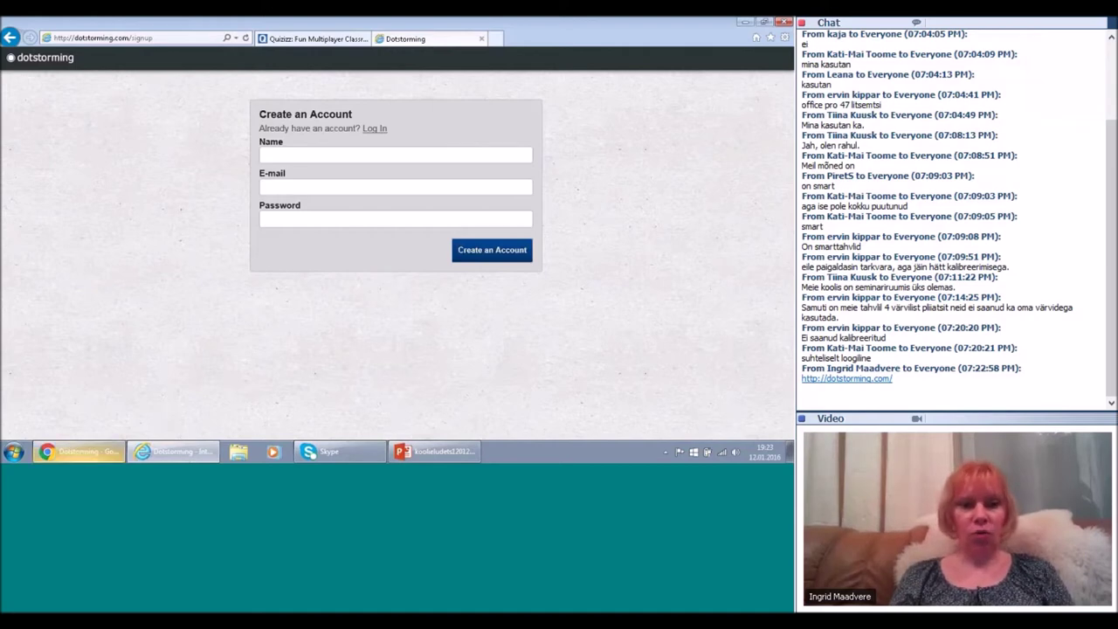
- Switch back to Chrome and start a new Dotstorming topic titled "Ajurünnaku tööriistad"
click(78, 452)
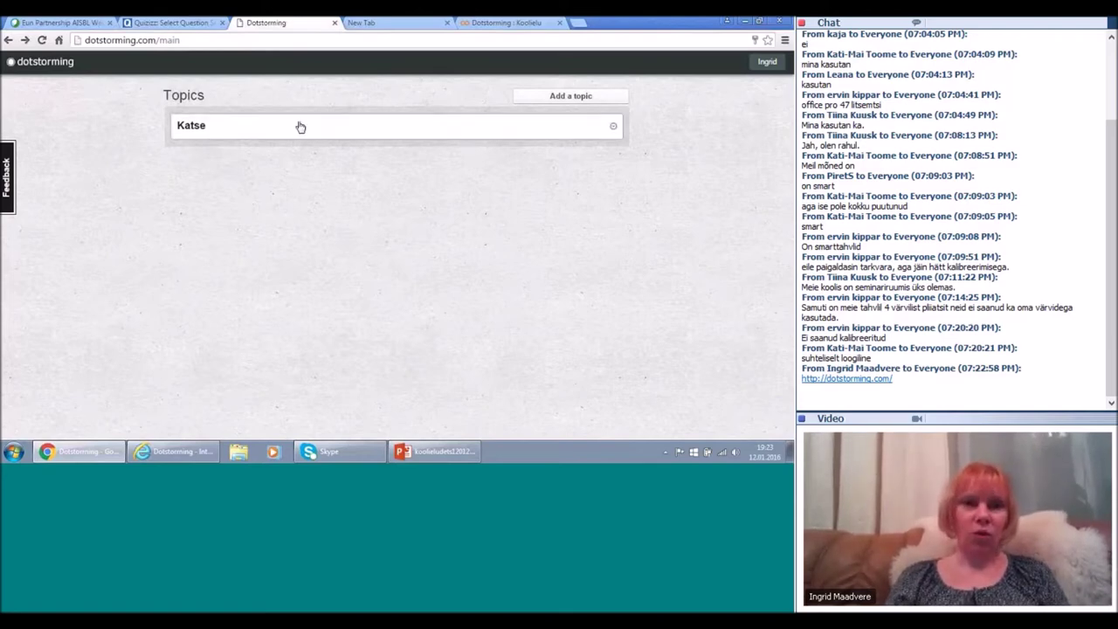
click(569, 97)
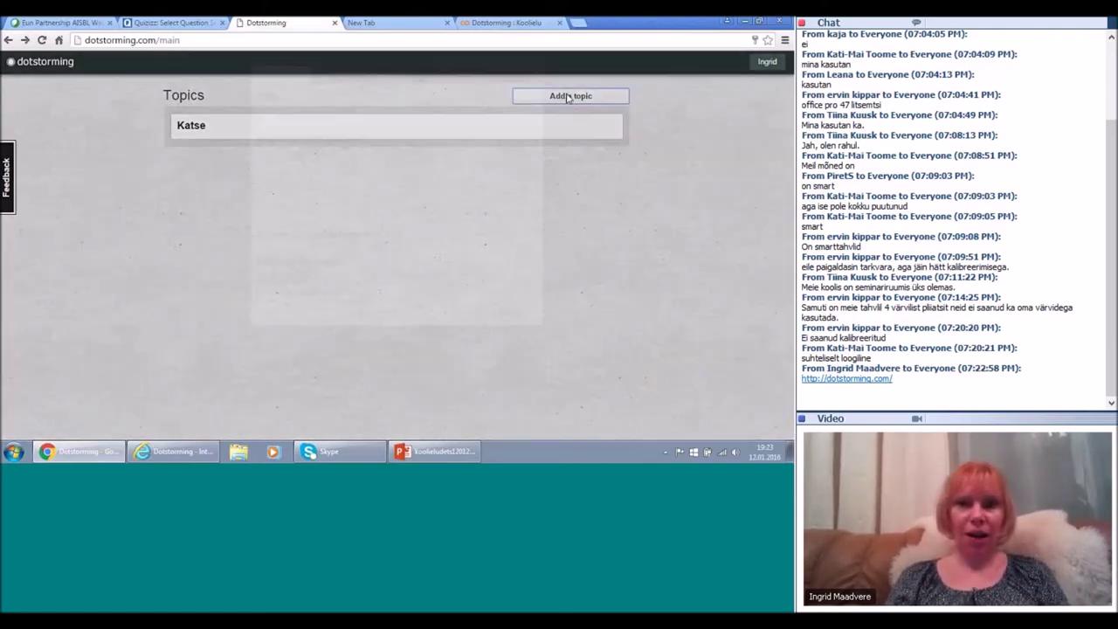
click(286, 121)
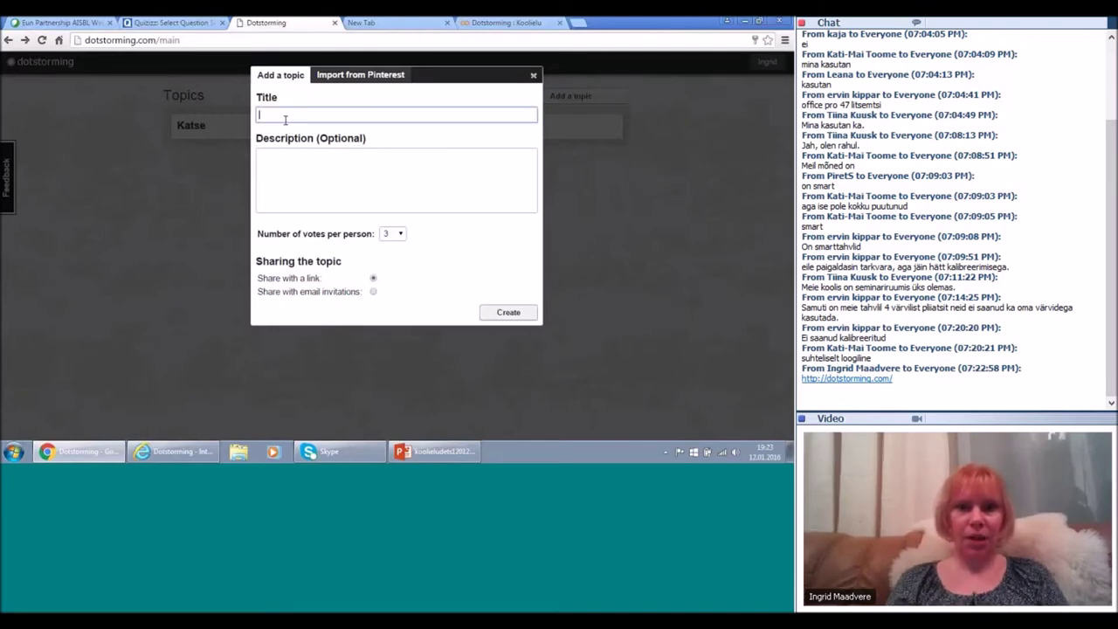
text(Aju)
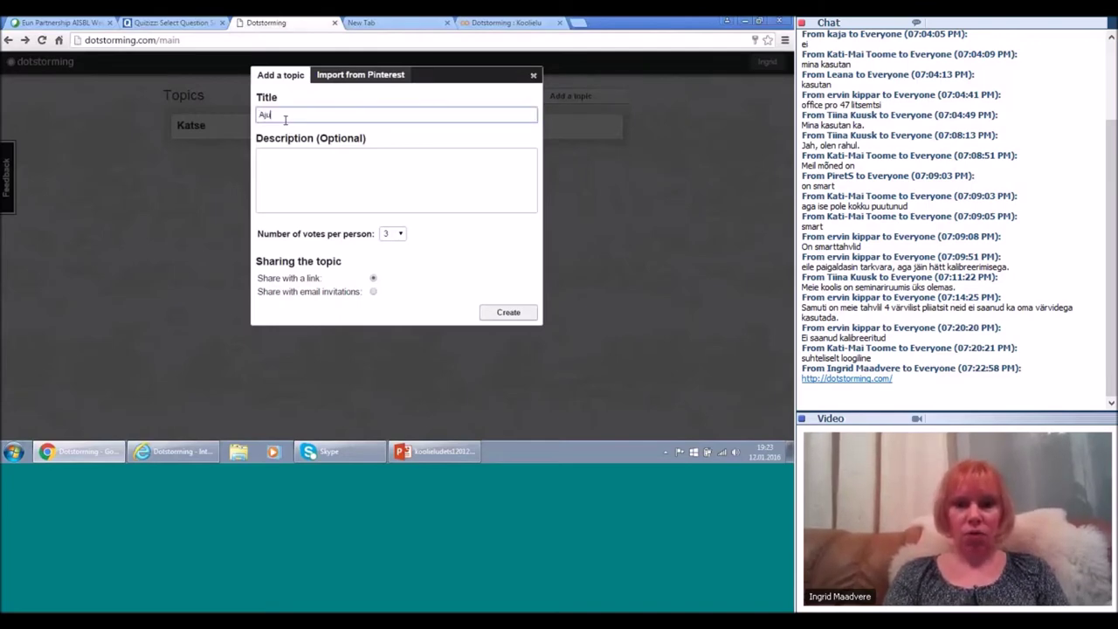
text(rünnaku tö)
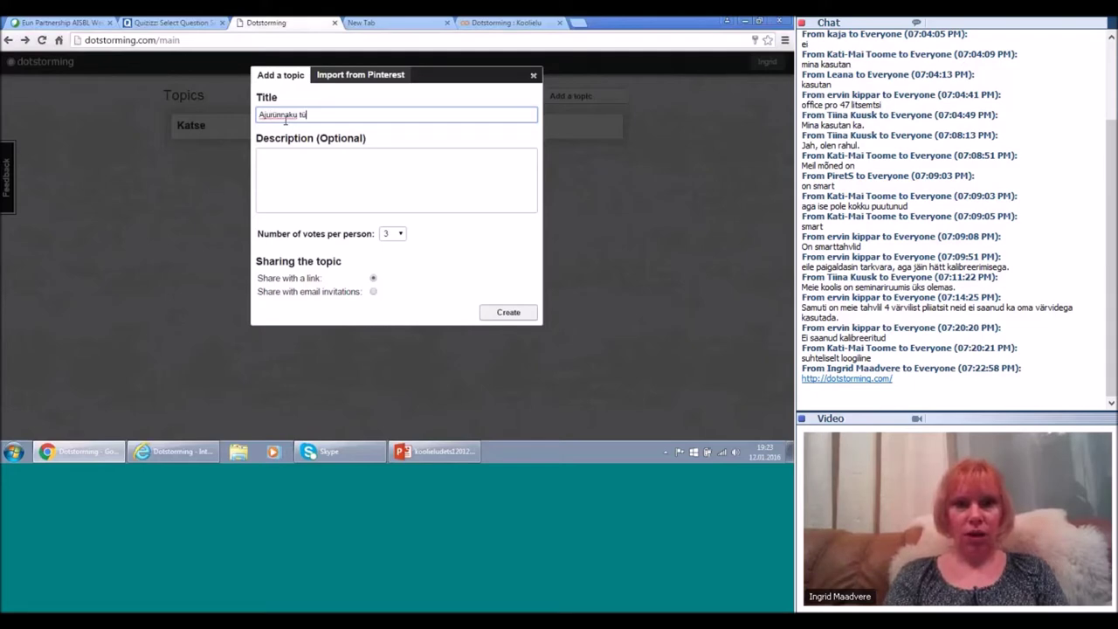
text(öl)
text(istad)
- Leave the topic's description empty and set the number of votes per person to 3
click(295, 169)
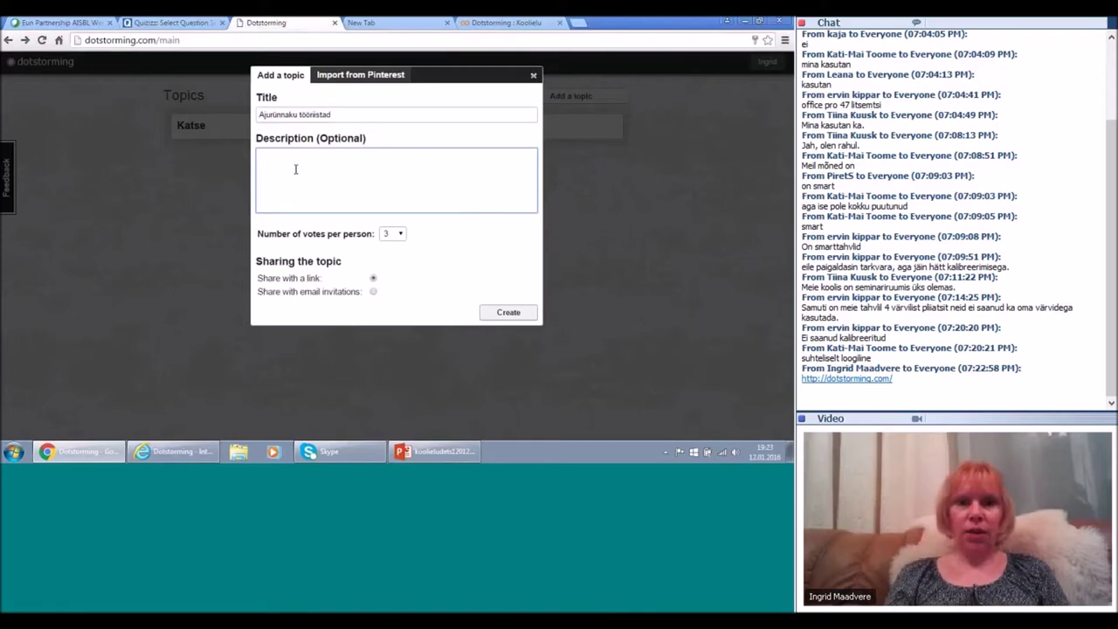
click(401, 234)
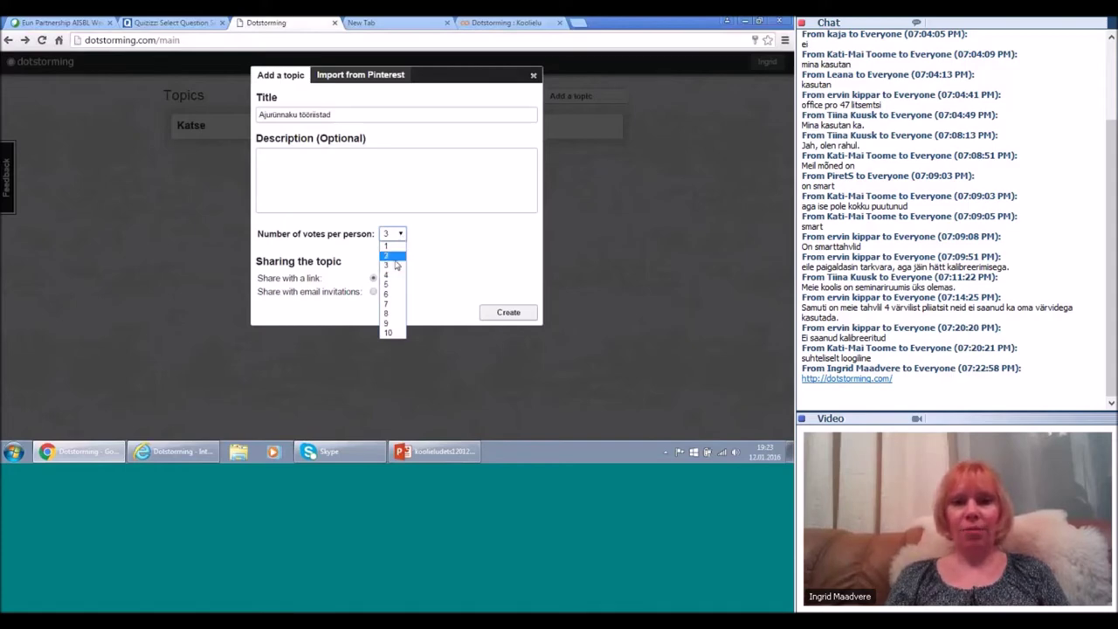
click(395, 265)
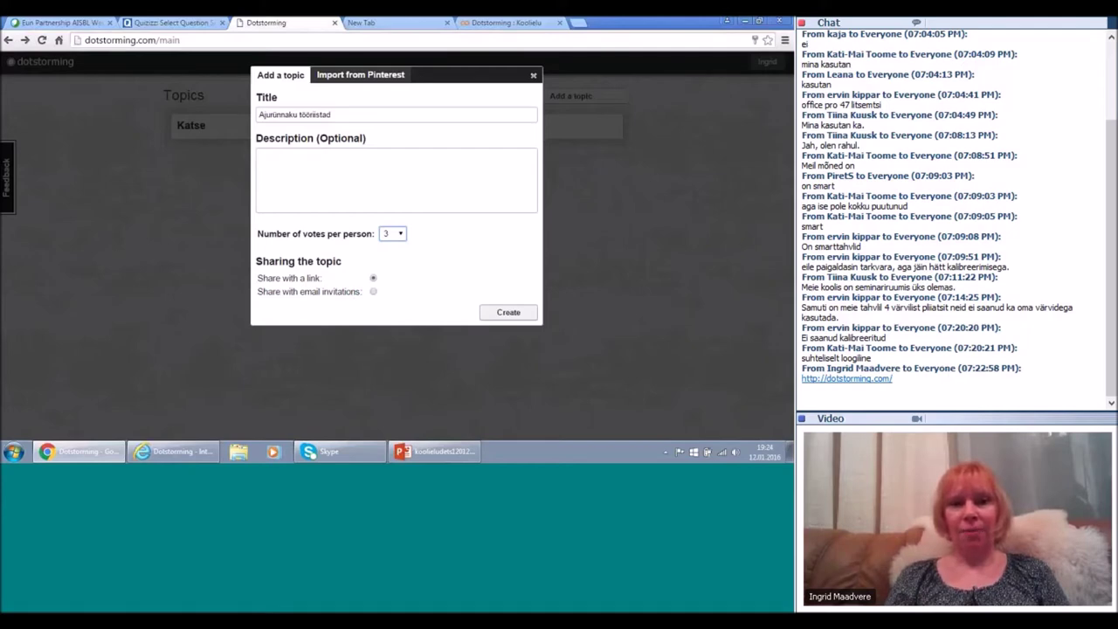
- View the Pinterest import form, return to the topic form and create the topic
click(360, 79)
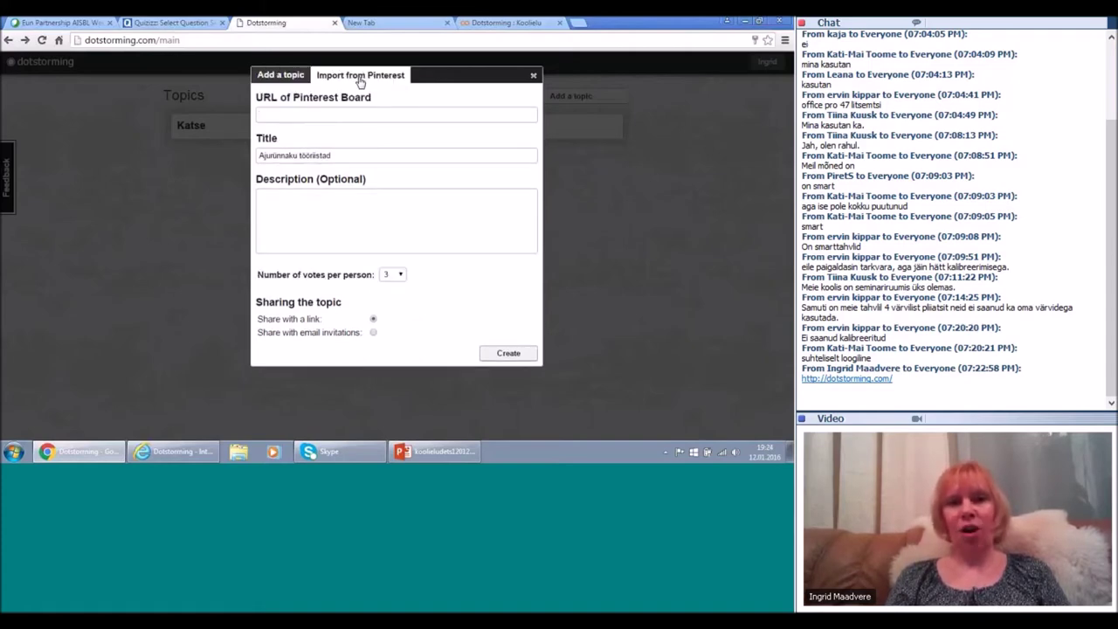
click(278, 77)
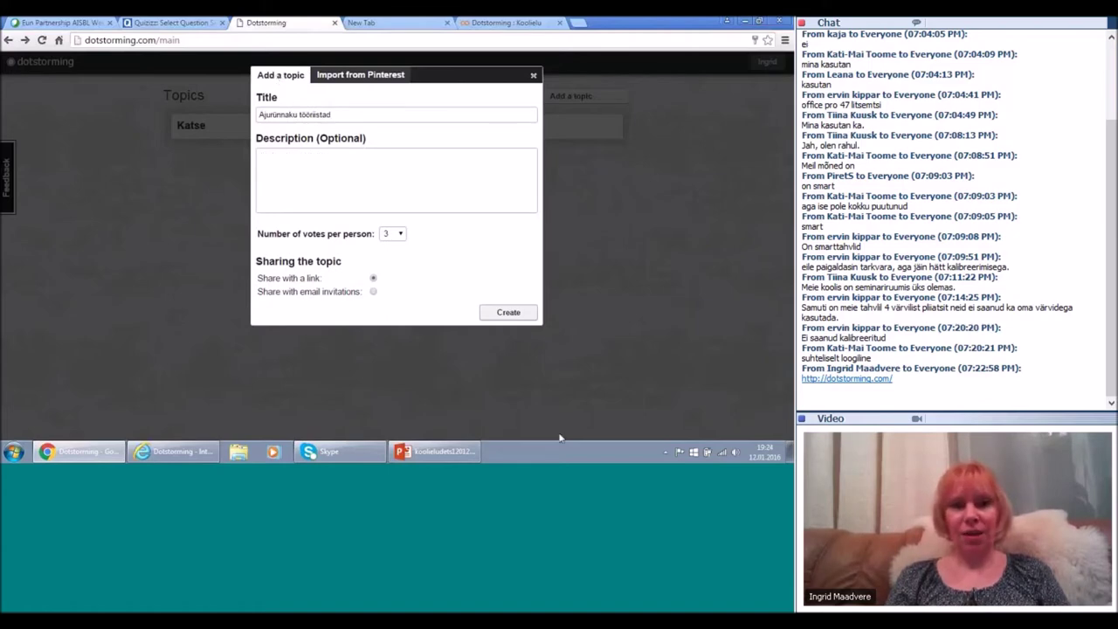
click(509, 316)
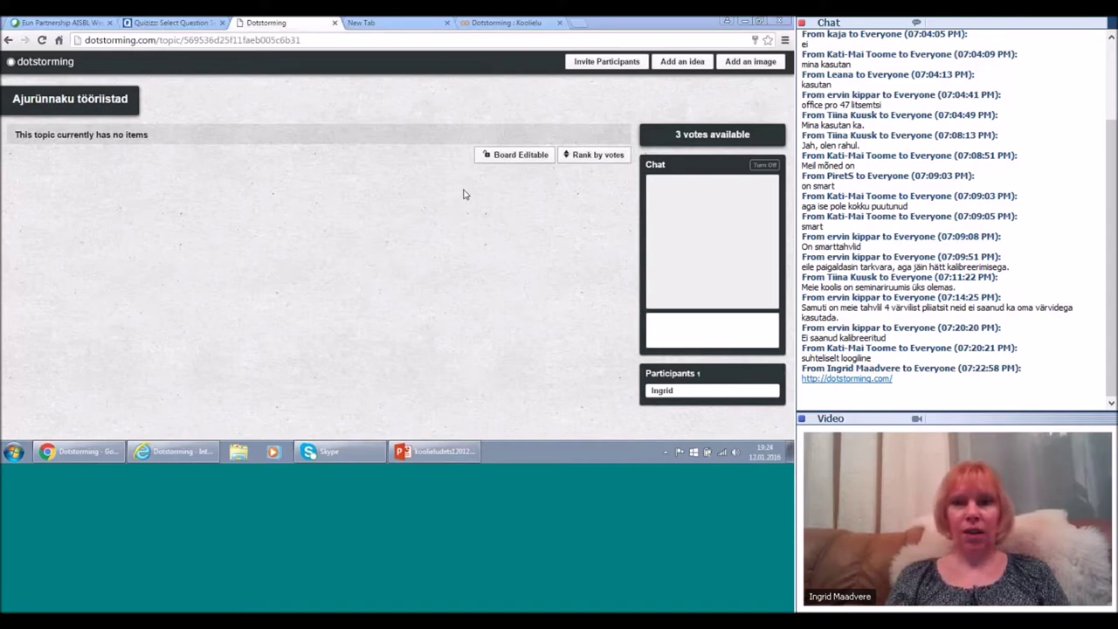
- Add the idea "Padlet" to the board
click(684, 62)
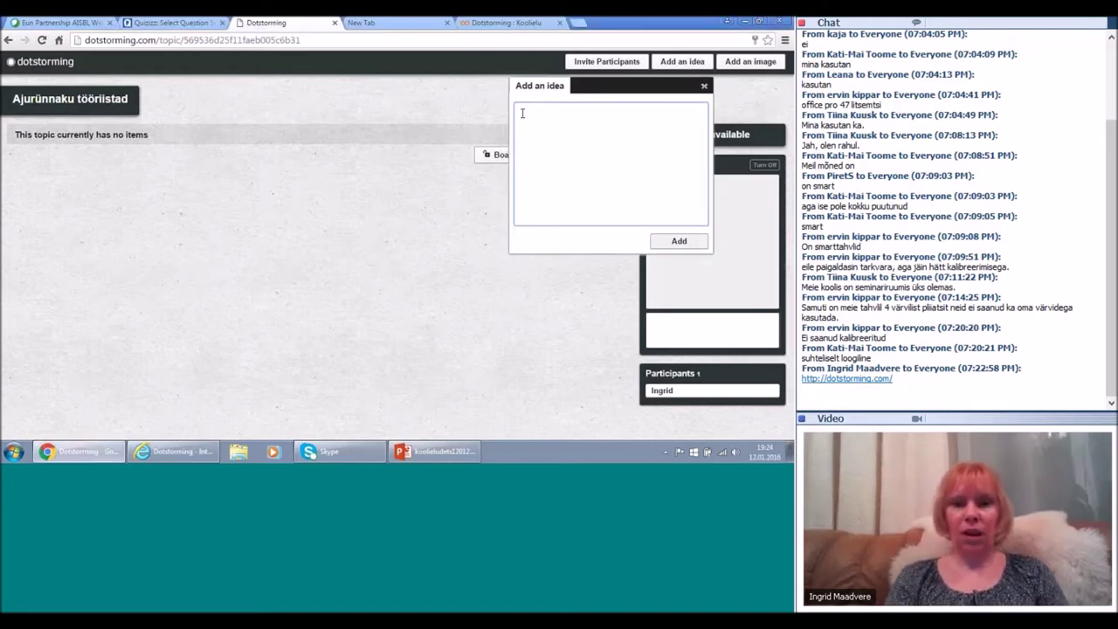
text(p)
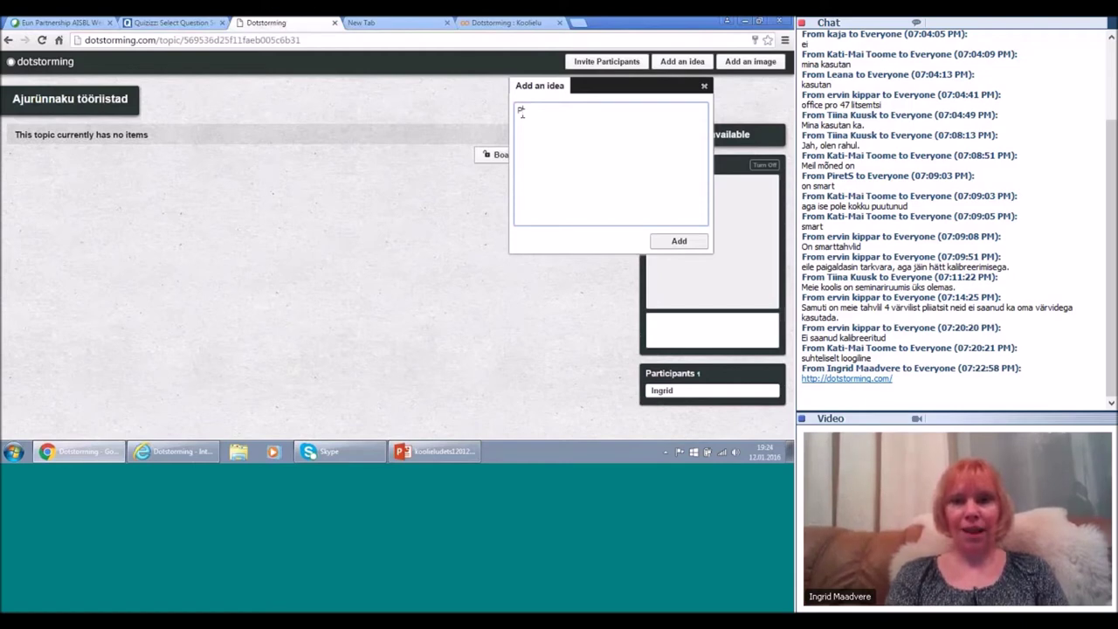
text(adlet)
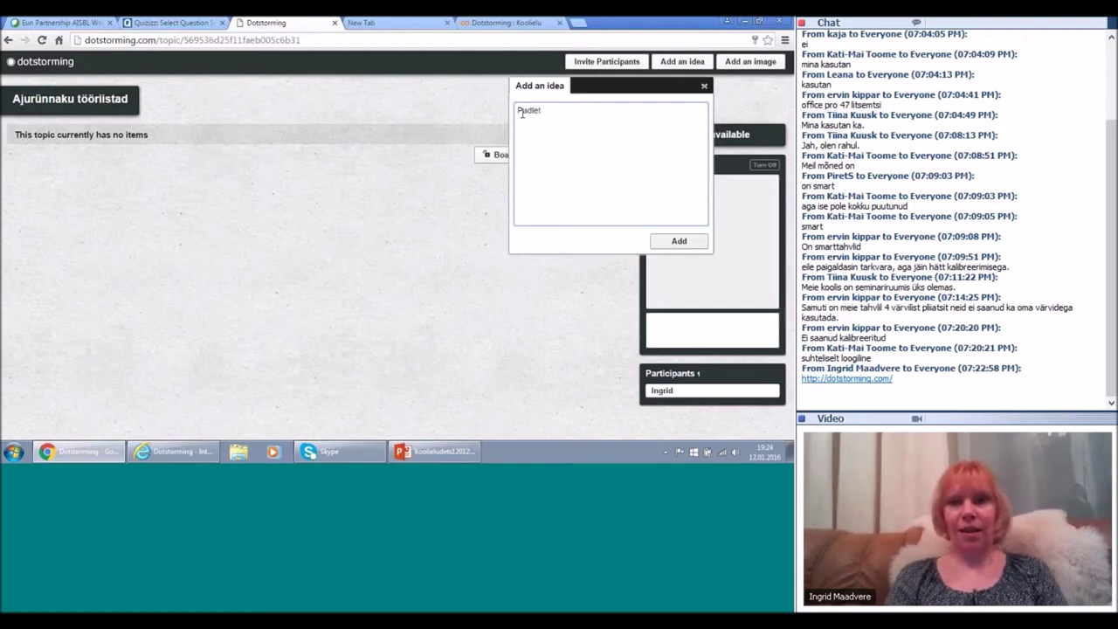
click(678, 242)
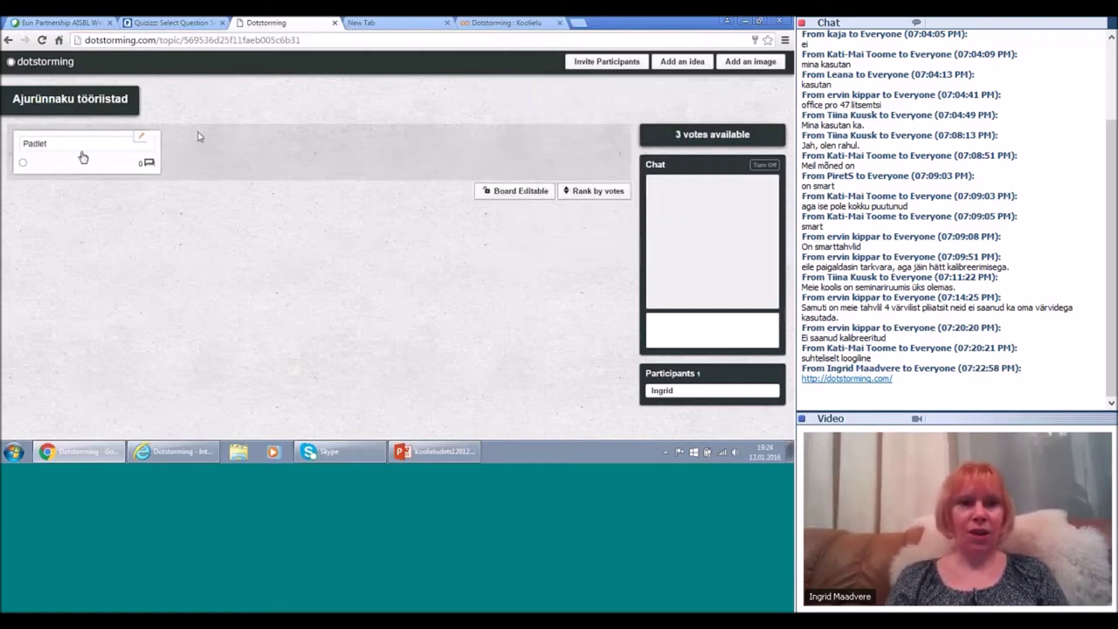
- Copy the topic's participant invitation link, share it in the meeting chat and close the invitation dialog
click(623, 68)
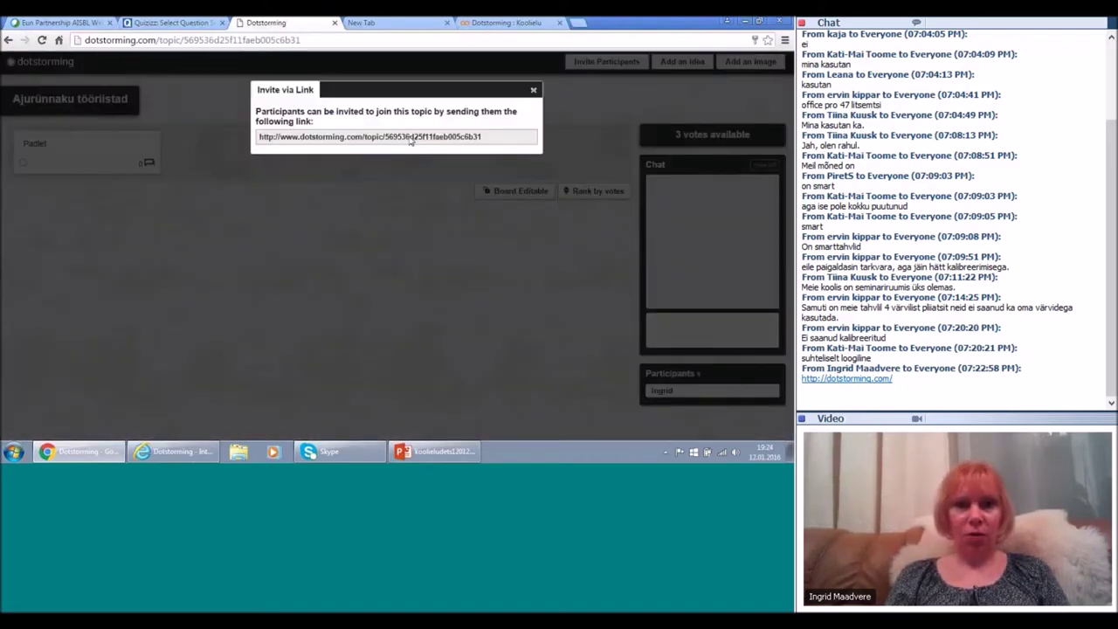
drag(484, 137, 247, 138)
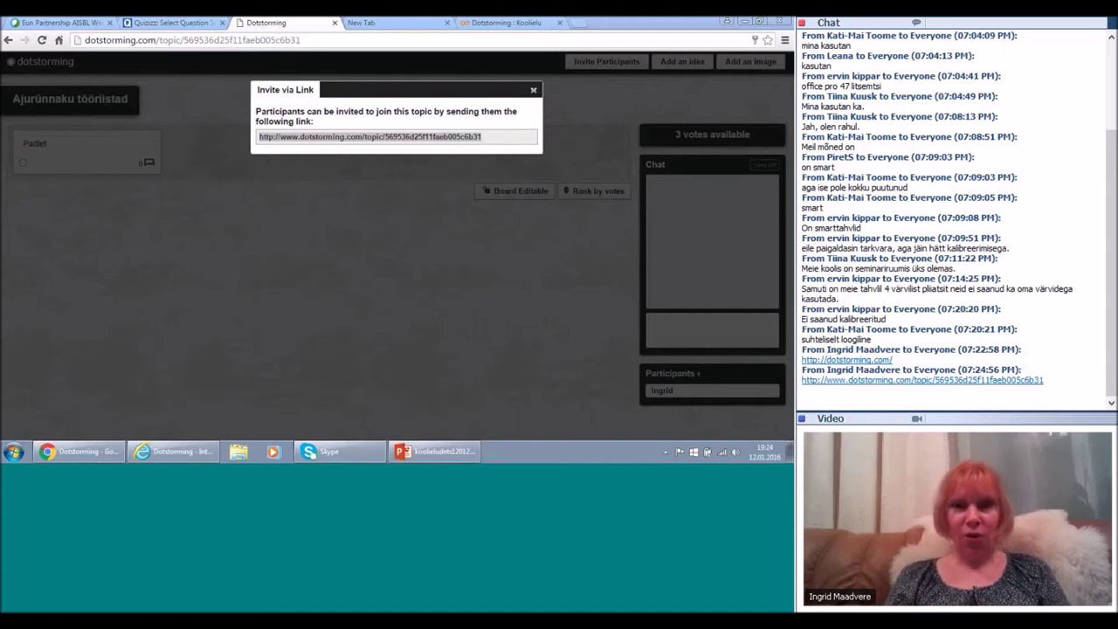
click(532, 91)
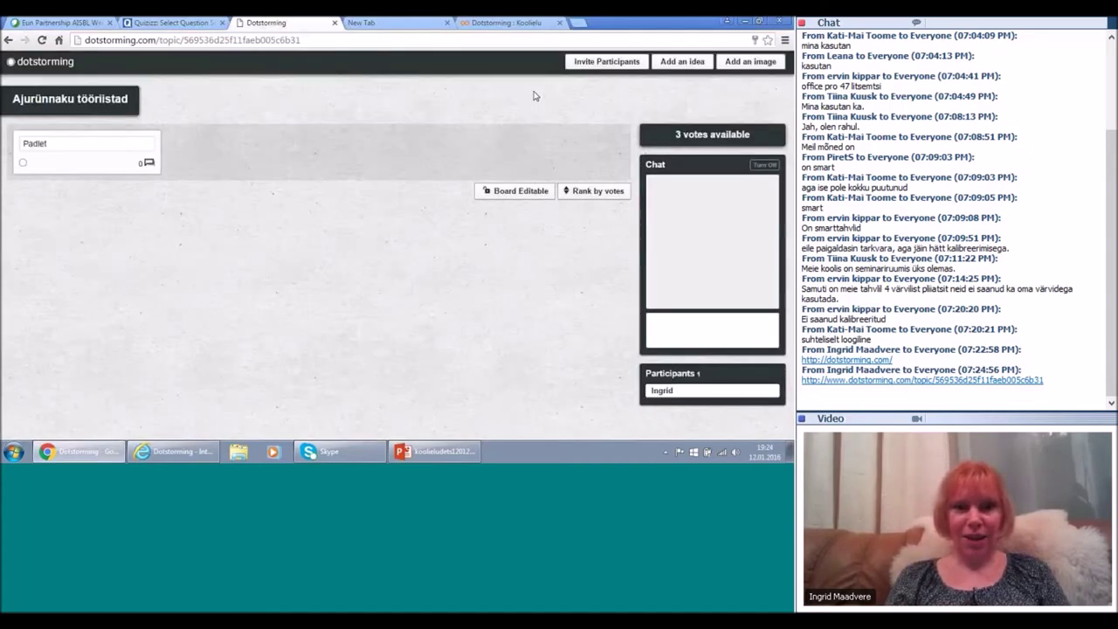
- Post the message "tere" in the board's own chat
drag(650, 328, 664, 373)
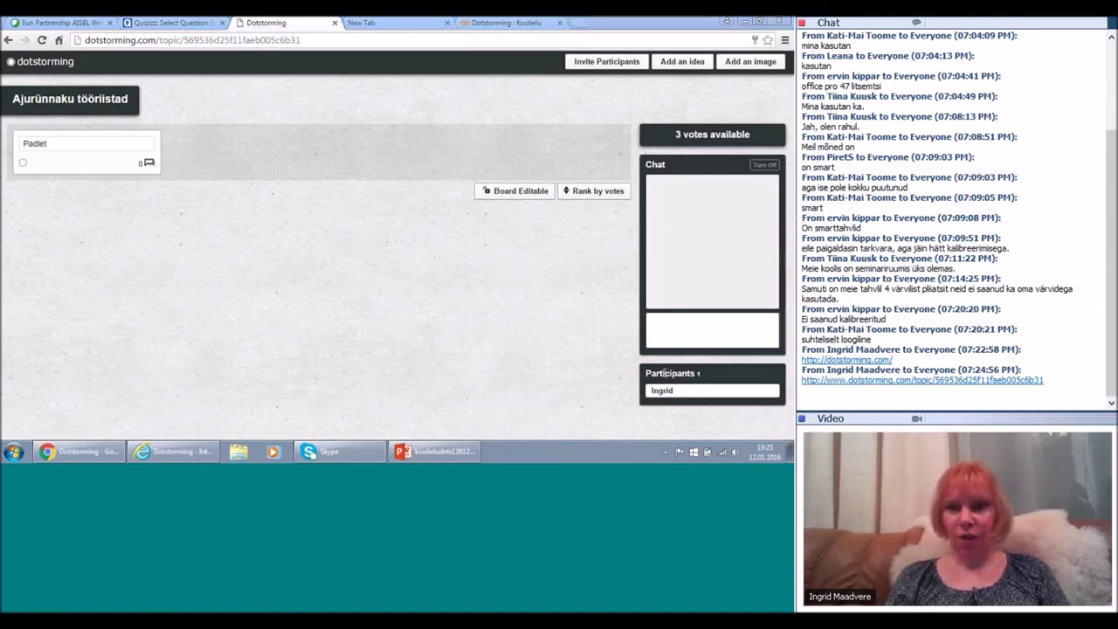
click(663, 329)
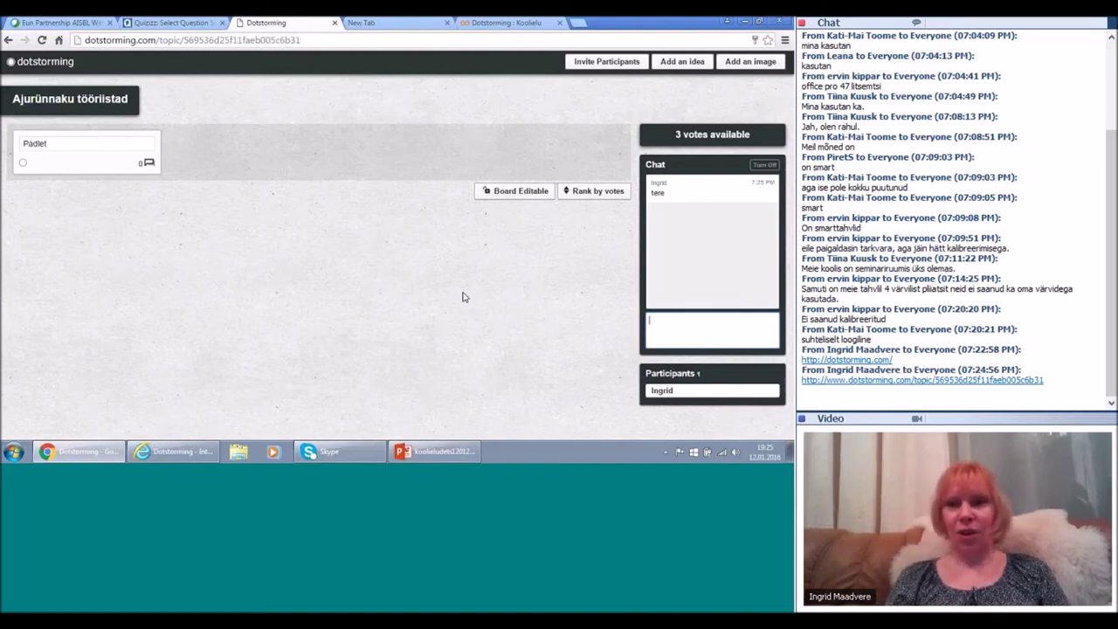
click(295, 183)
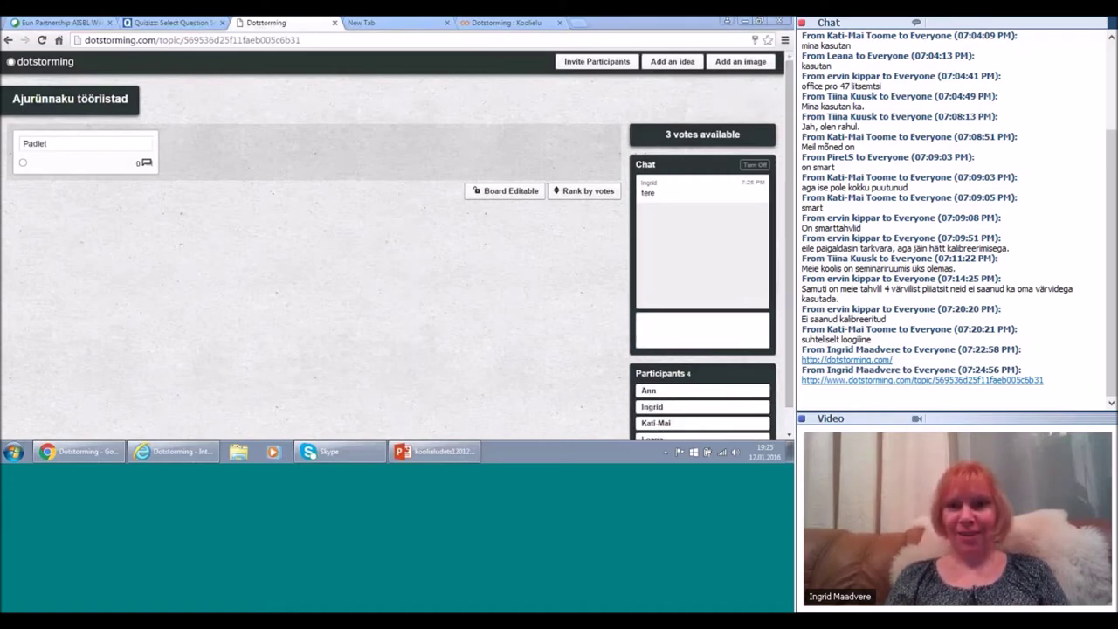
click(646, 324)
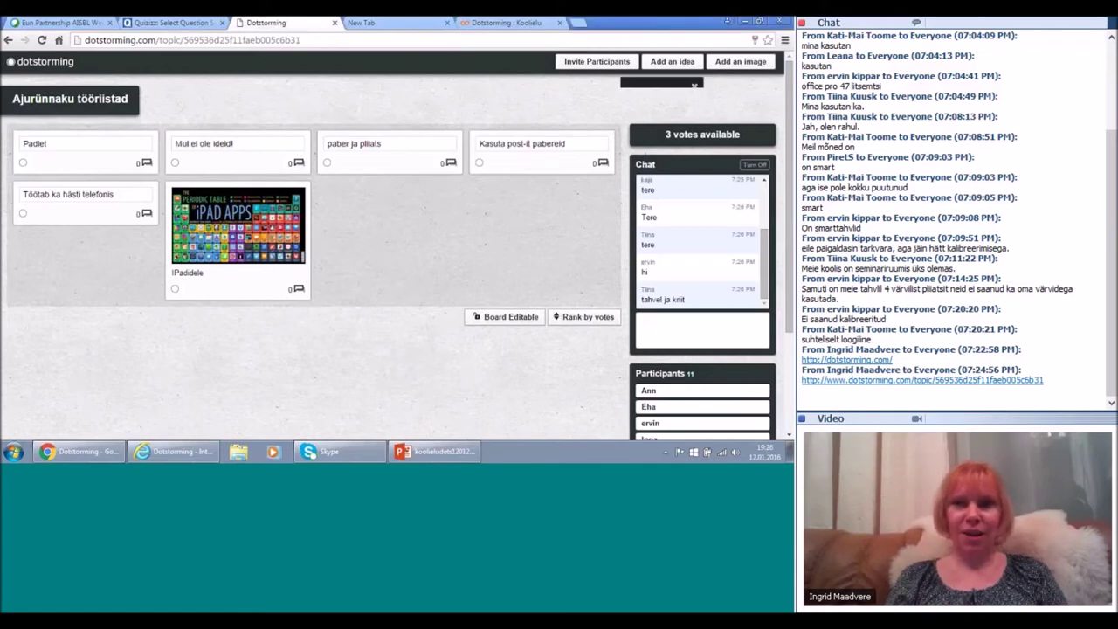
- View the form for adding an idea and close it
click(673, 61)
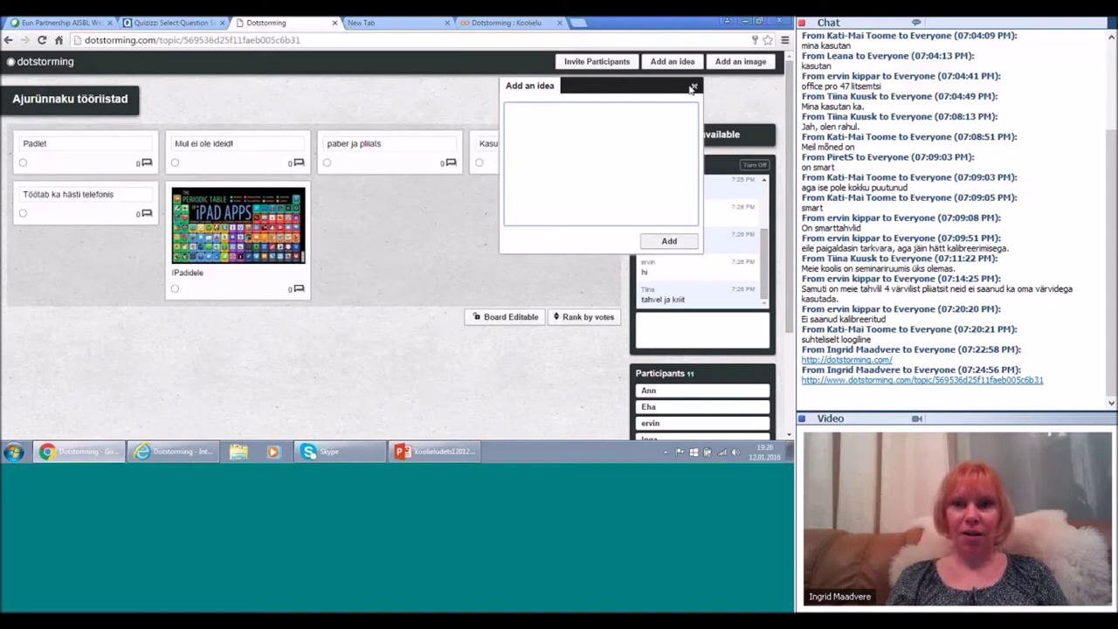
click(693, 89)
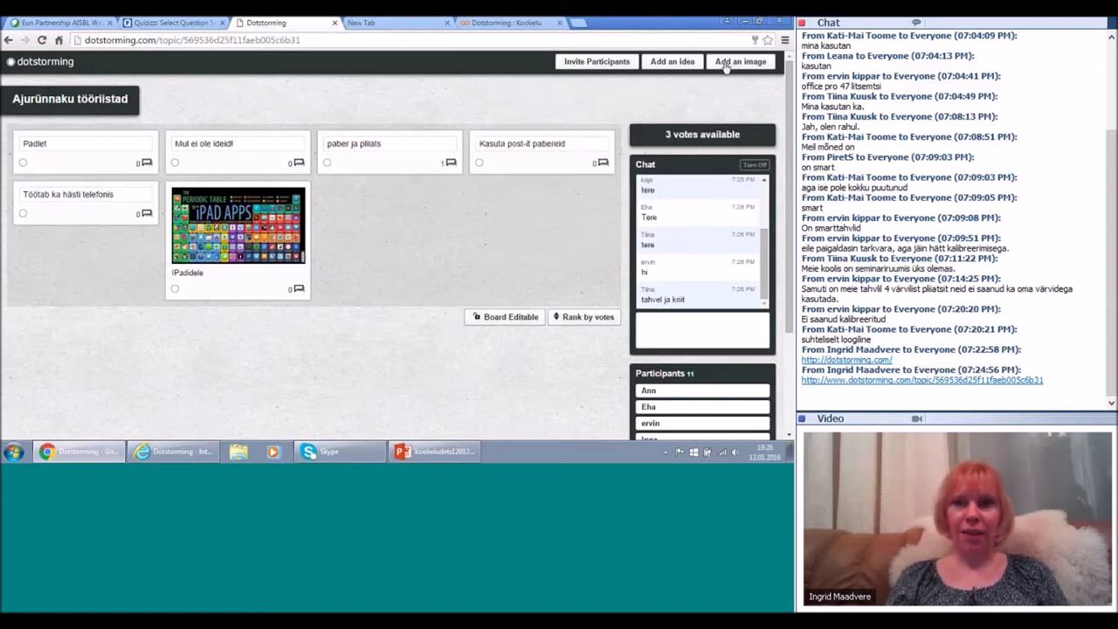
- Upload the image dotstorming.JPG from the koolielu folder of the Pictures library to the board
click(726, 65)
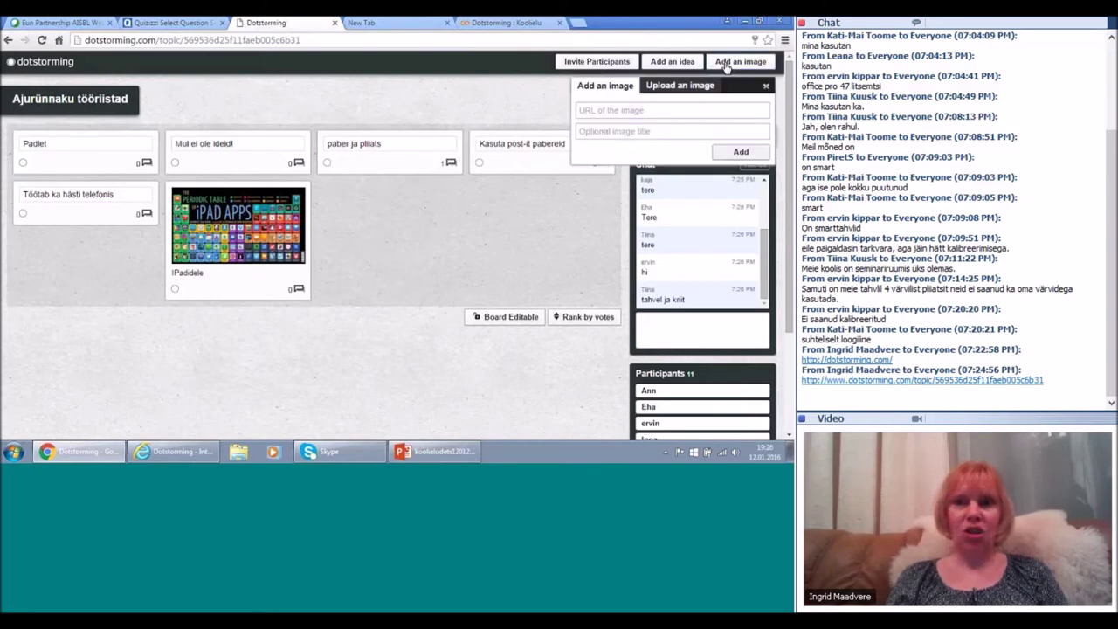
click(668, 88)
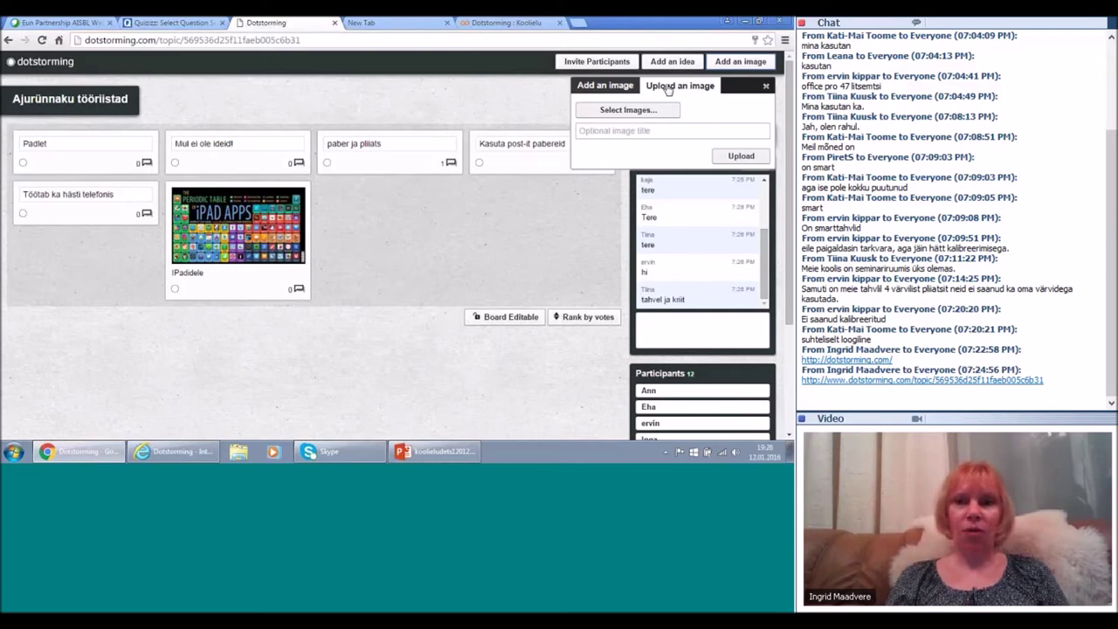
click(626, 114)
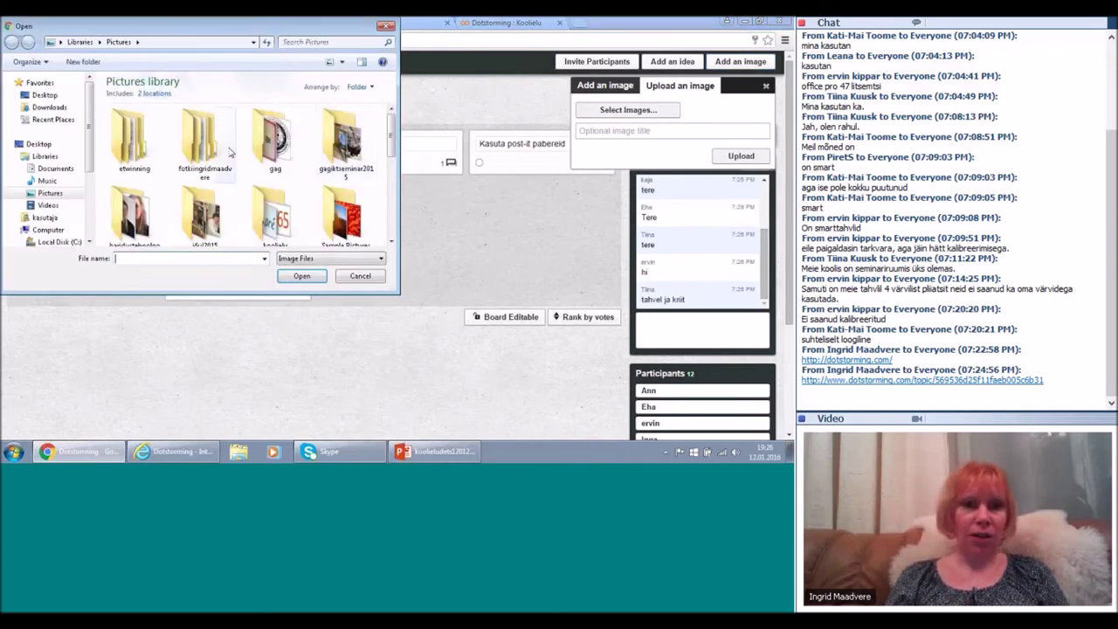
double_click(273, 214)
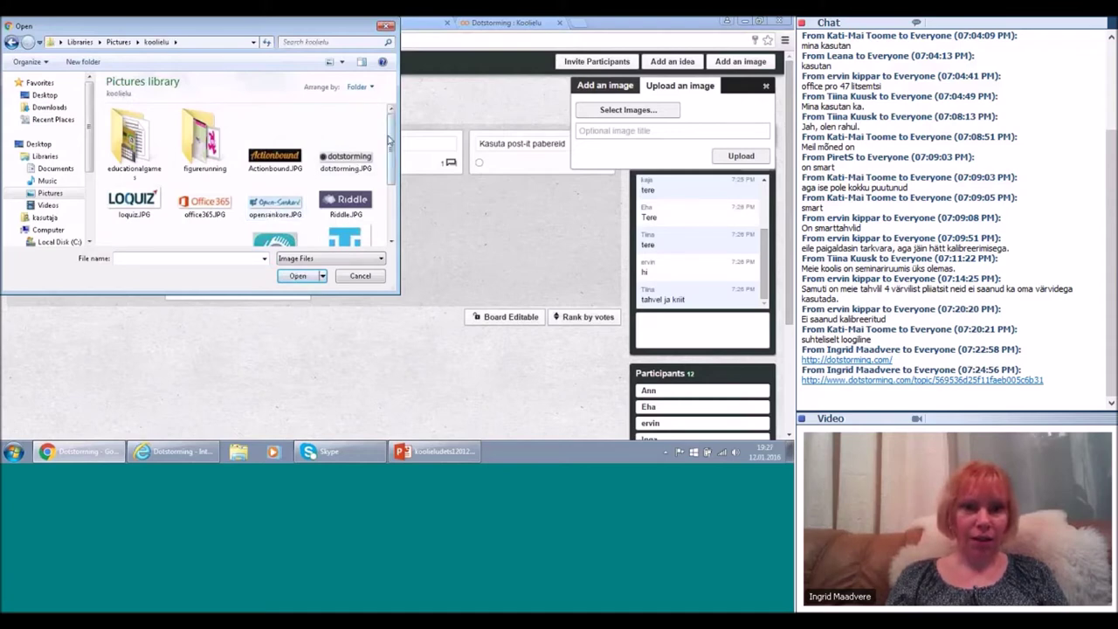
click(354, 165)
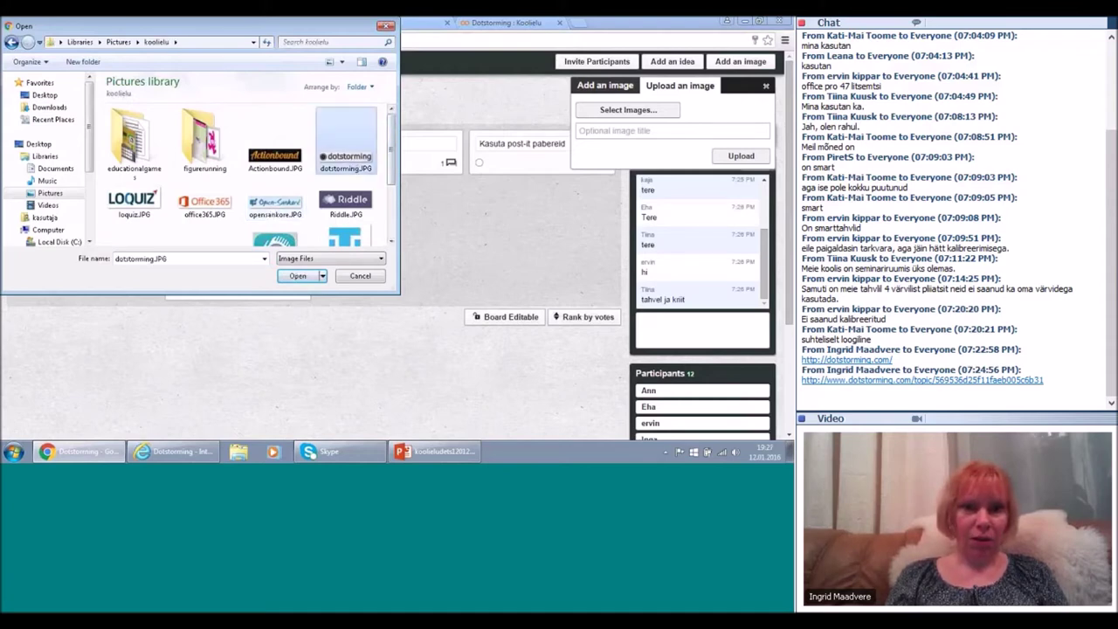
click(297, 275)
click(732, 178)
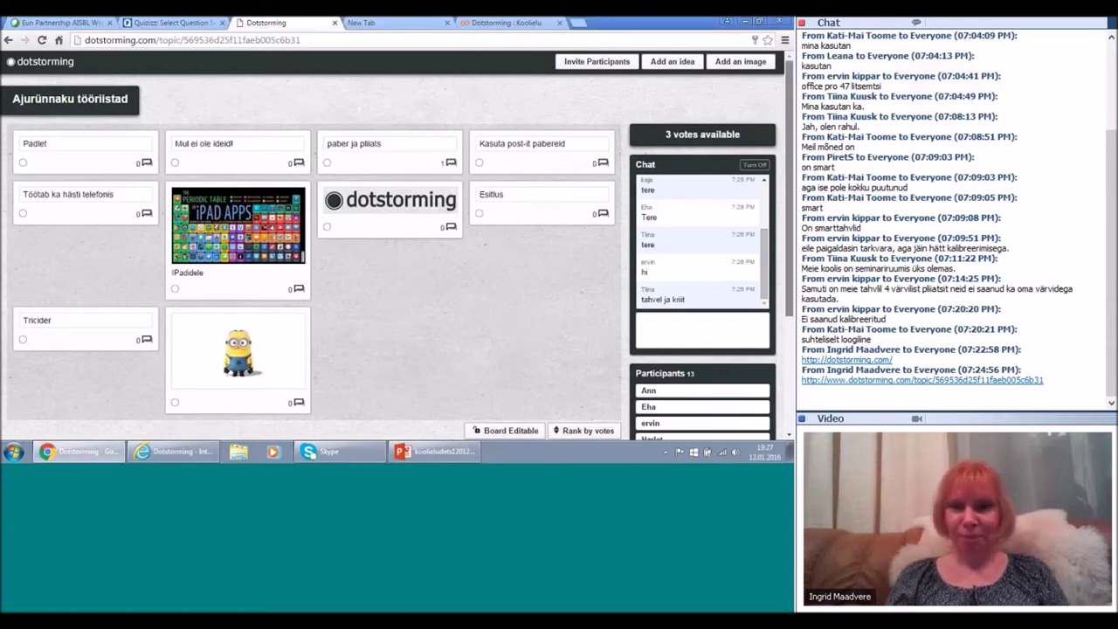
- Add the idea "Mentimeter" to the board and leave the idea form closed
scroll(397, 247, down, 1)
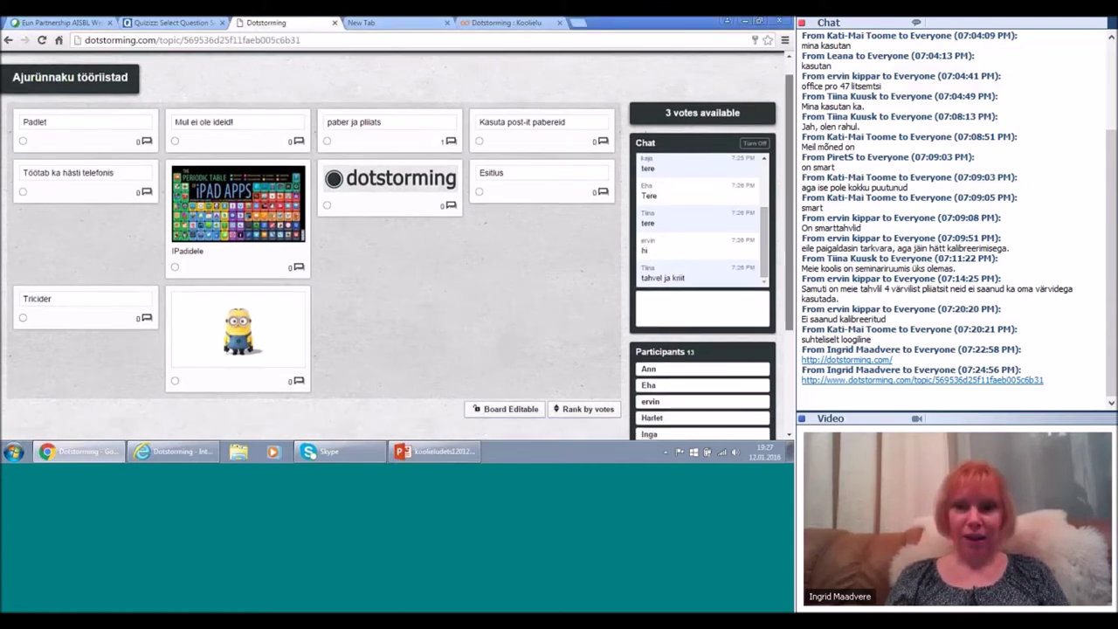
scroll(397, 247, down, 3)
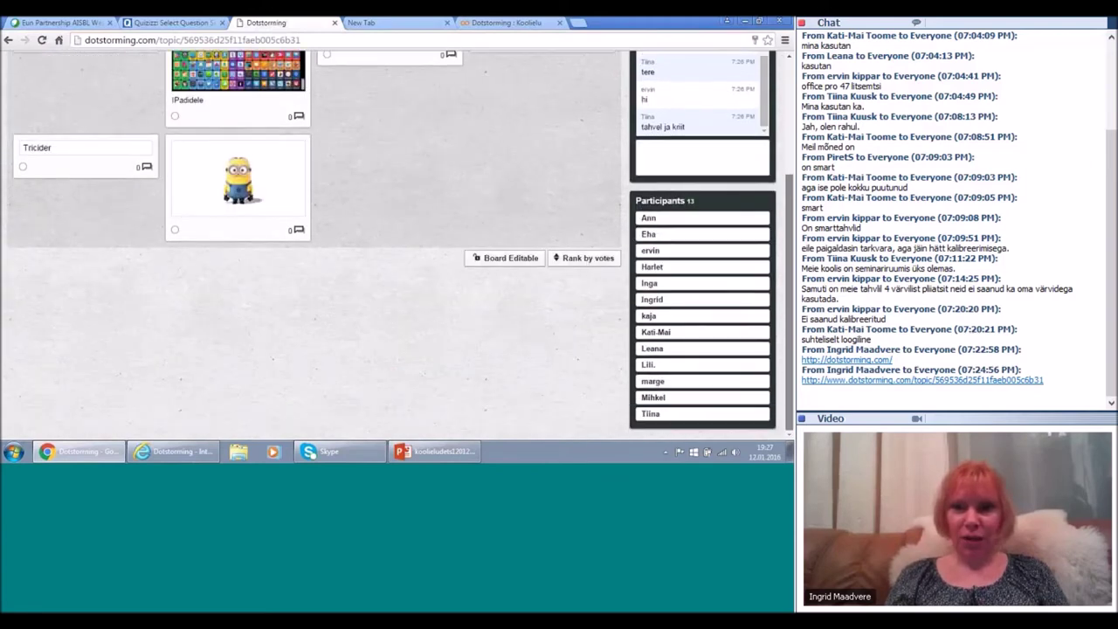
scroll(398, 245, up, 1)
scroll(398, 245, up, 3)
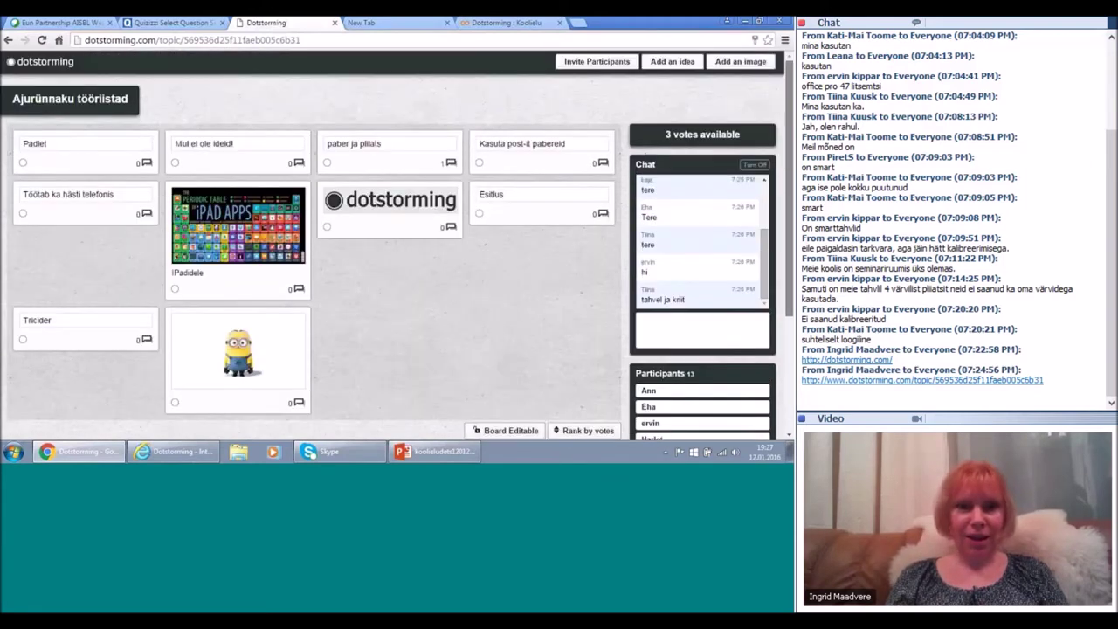
click(671, 63)
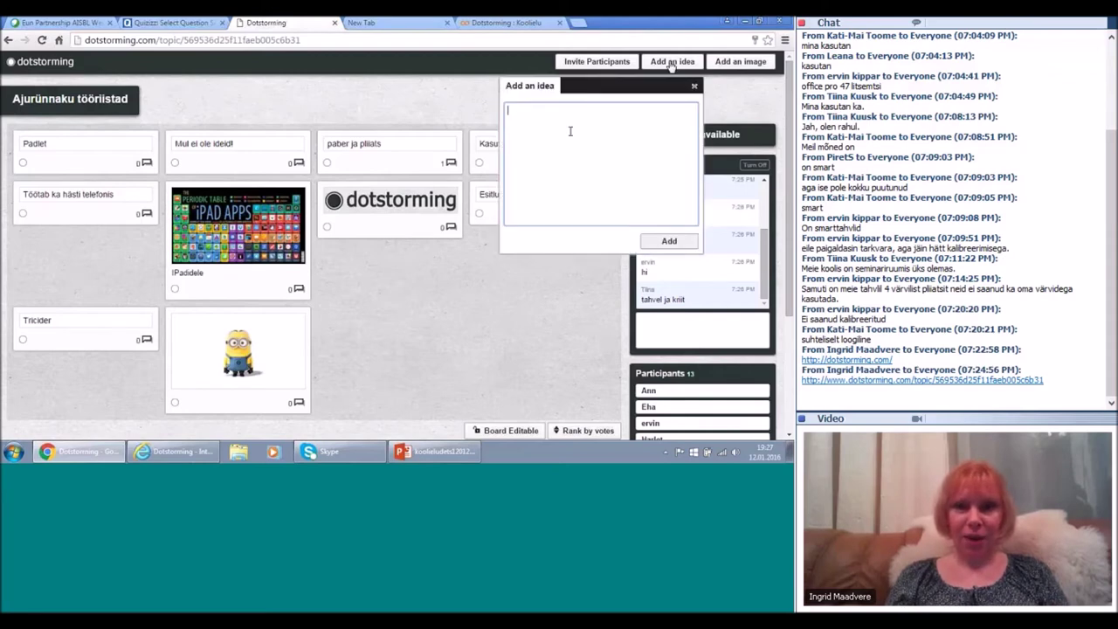
text(Mentem)
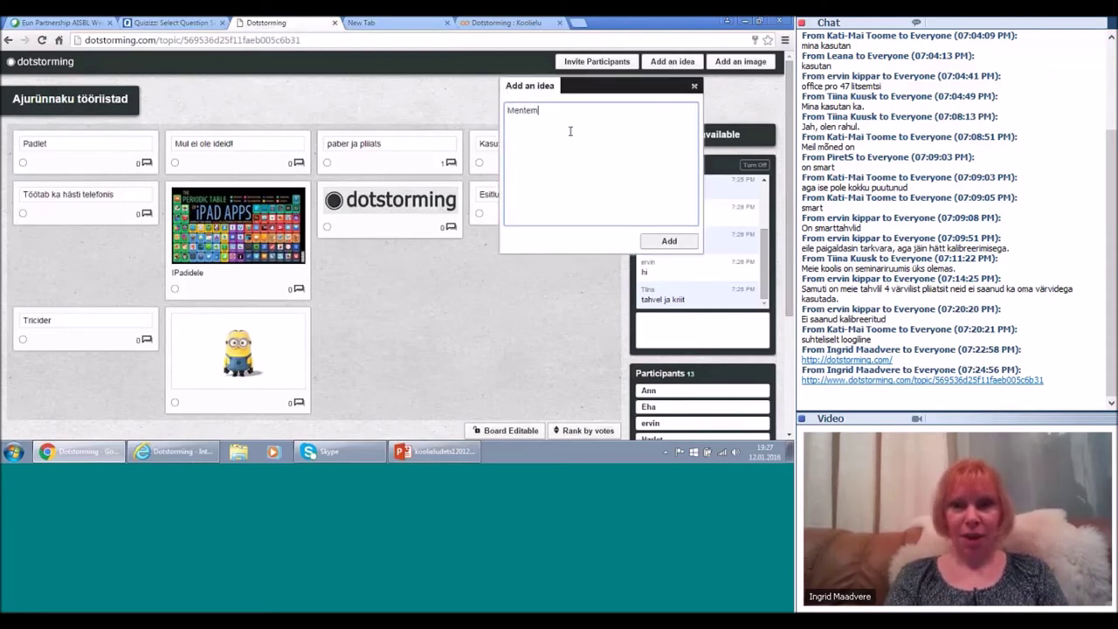
key(BackSpace)
key(BackSpace)
text(imeter)
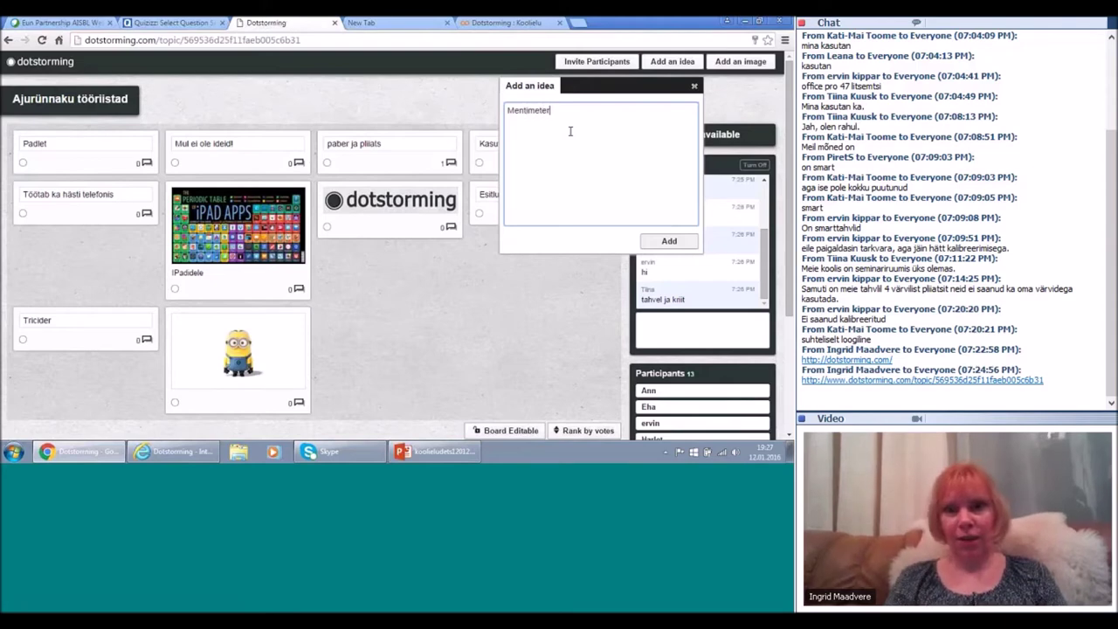
click(669, 241)
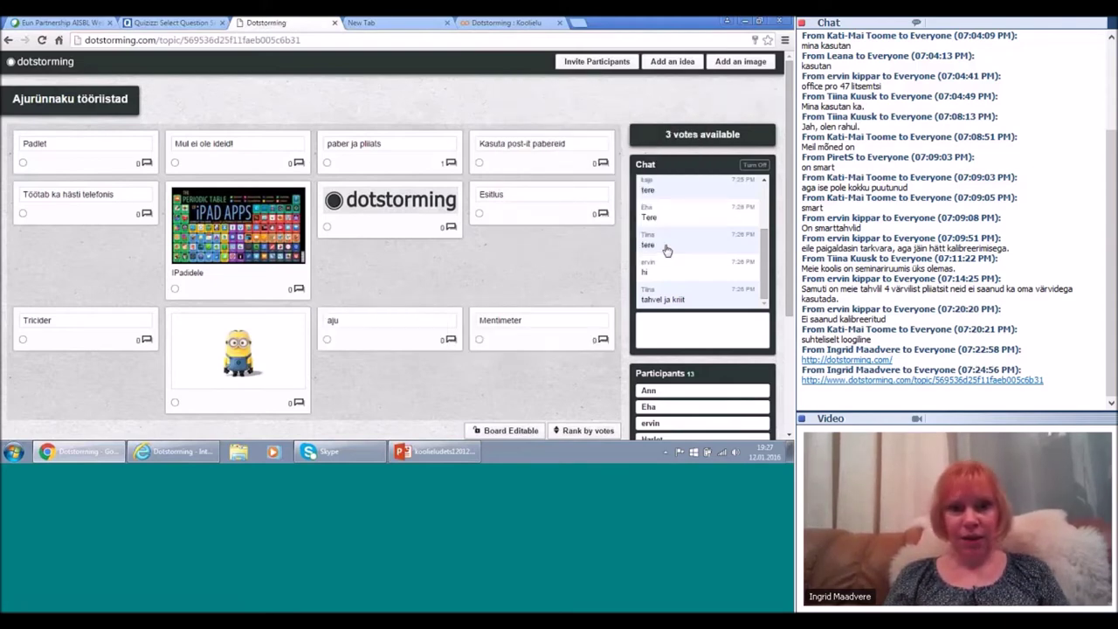
click(669, 64)
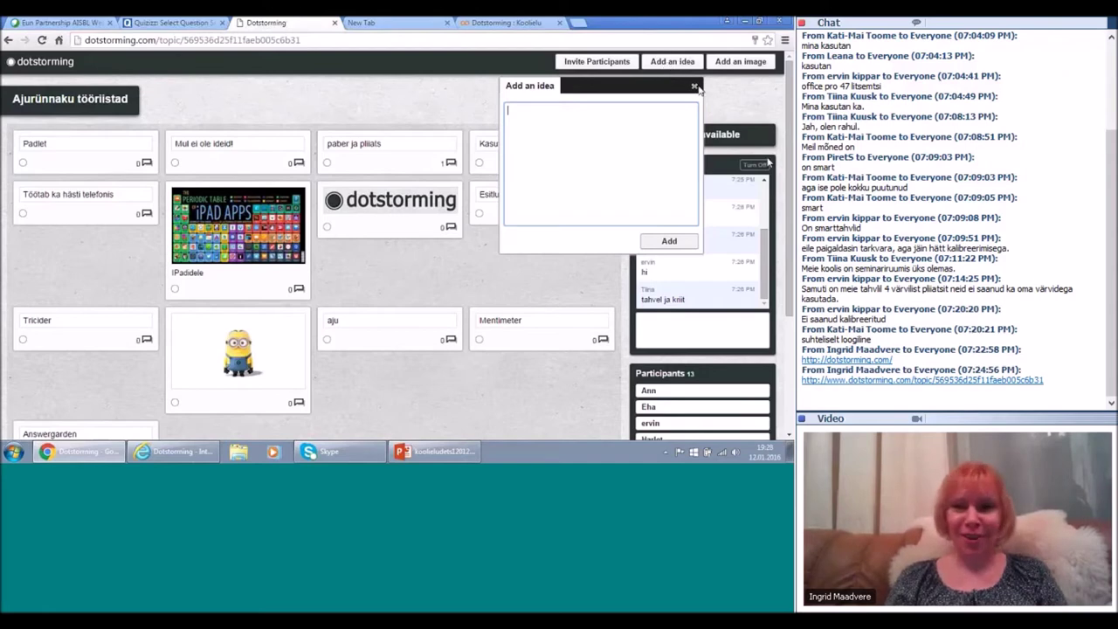
click(695, 86)
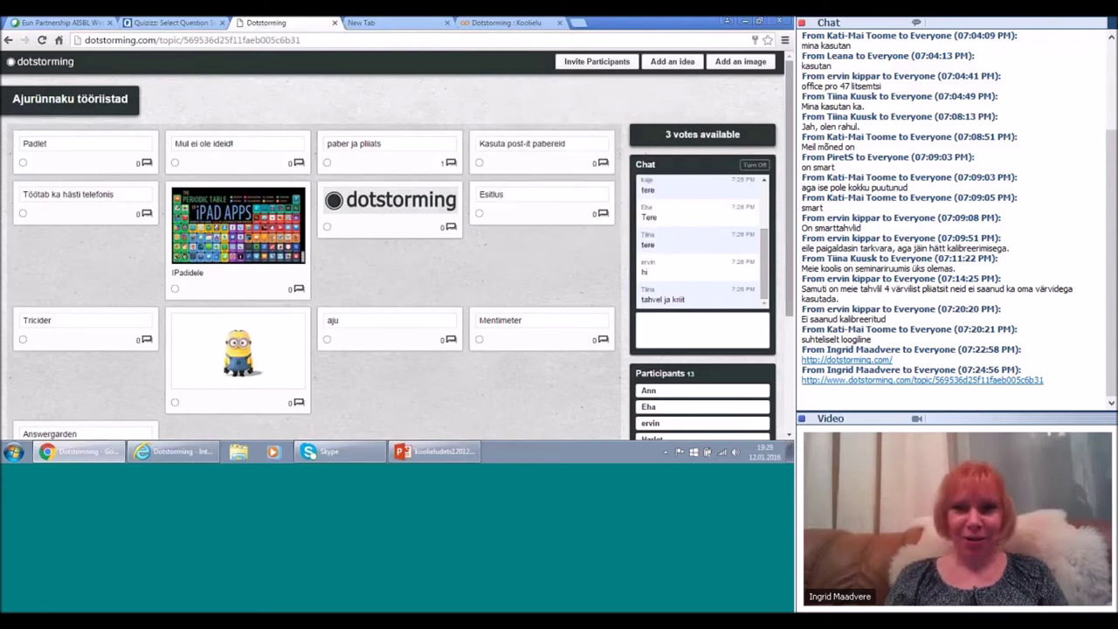
- Look through the idea cards collected on the board and the participant list
scroll(397, 245, down, 3)
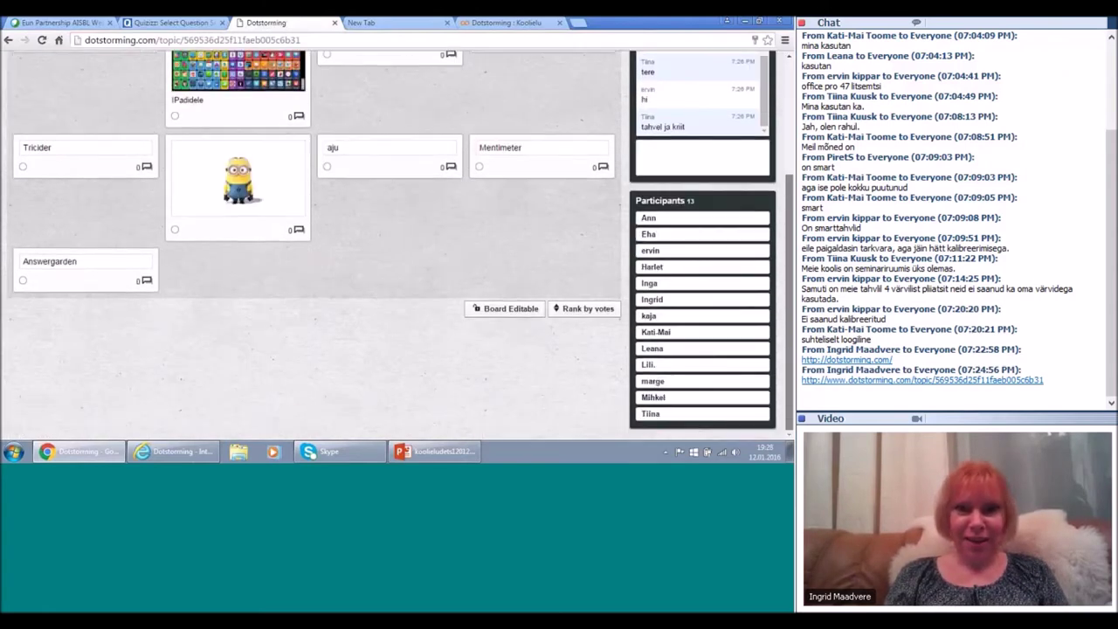
scroll(791, 197, up, 3)
scroll(788, 186, down, 1)
scroll(788, 183, down, 1)
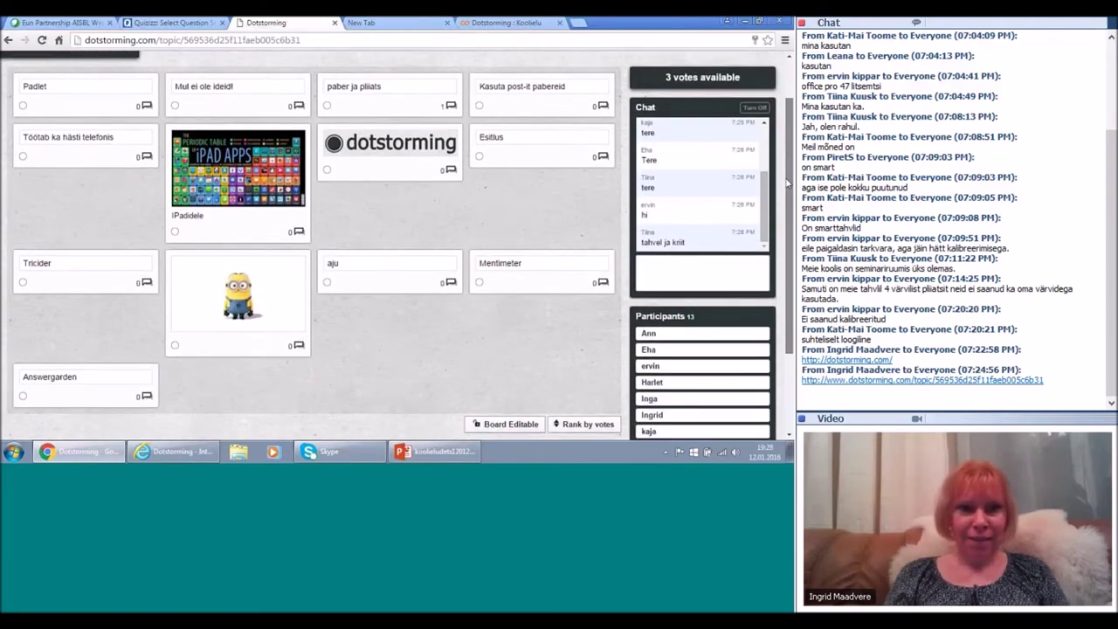
scroll(788, 183, up, 2)
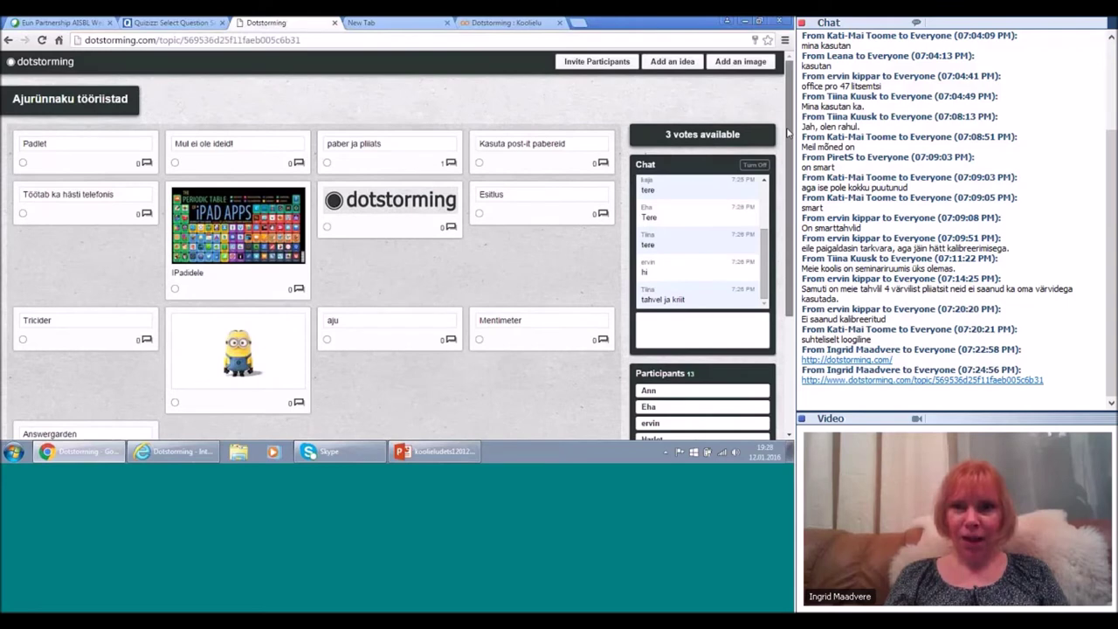
scroll(790, 171, down, 1)
scroll(791, 171, down, 1)
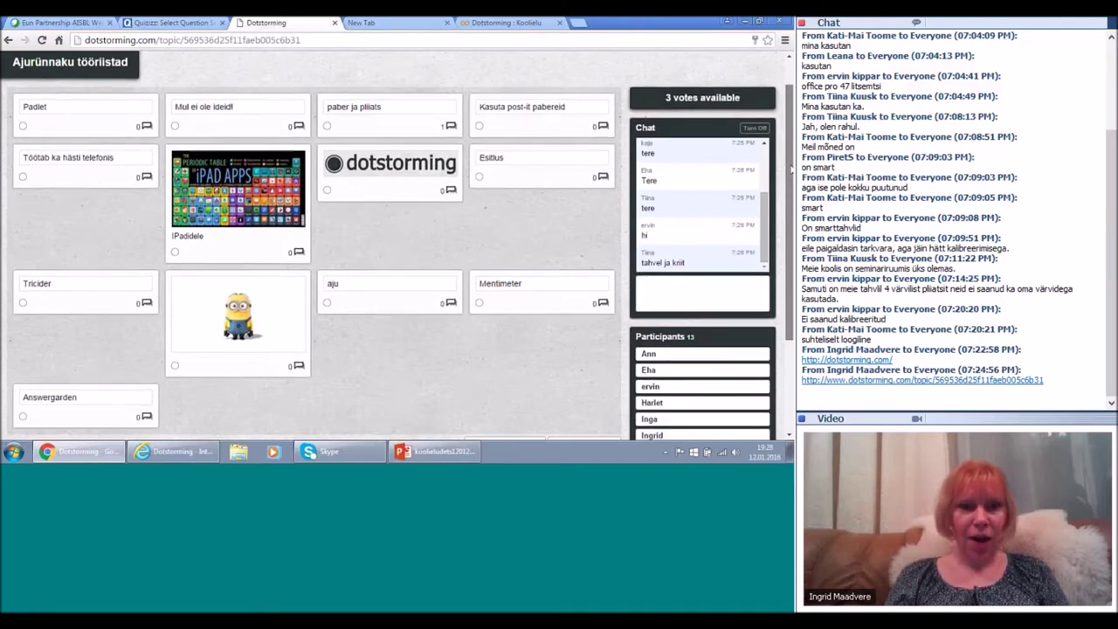
scroll(791, 170, down, 1)
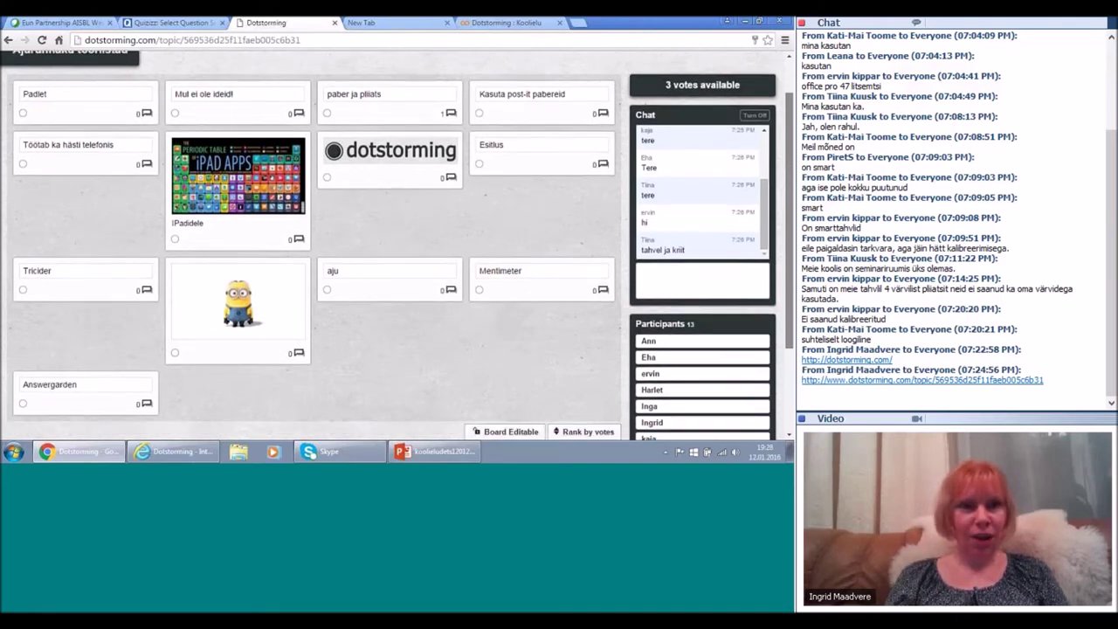
scroll(789, 181, up, 1)
scroll(789, 181, down, 1)
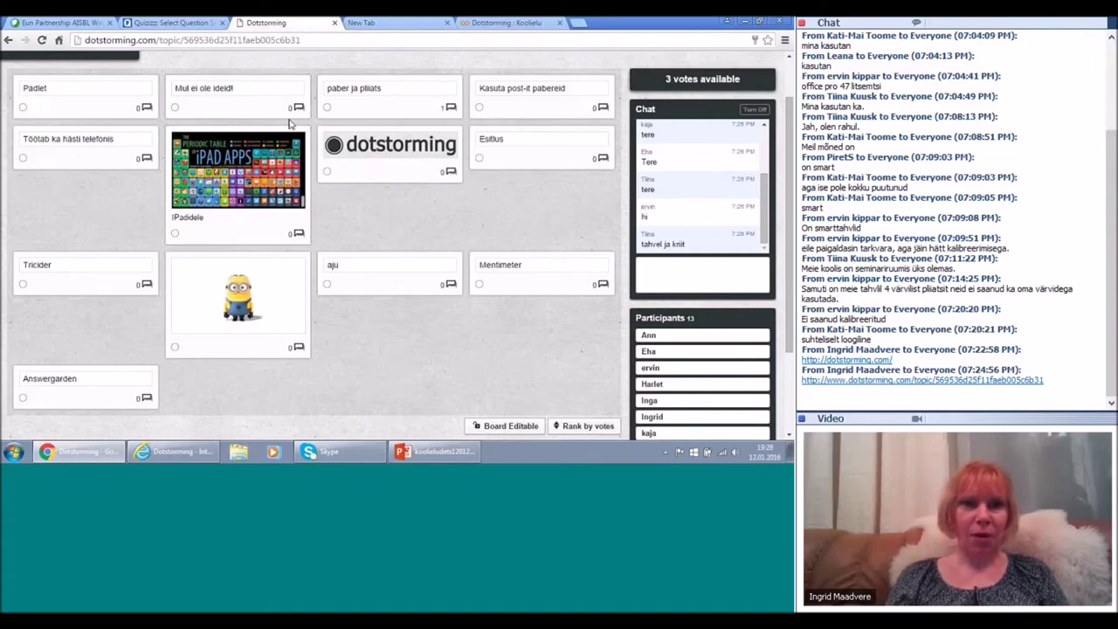
- View the comments on the "paber ja pliiats" idea and close them
scroll(452, 113, up, 1)
click(452, 113)
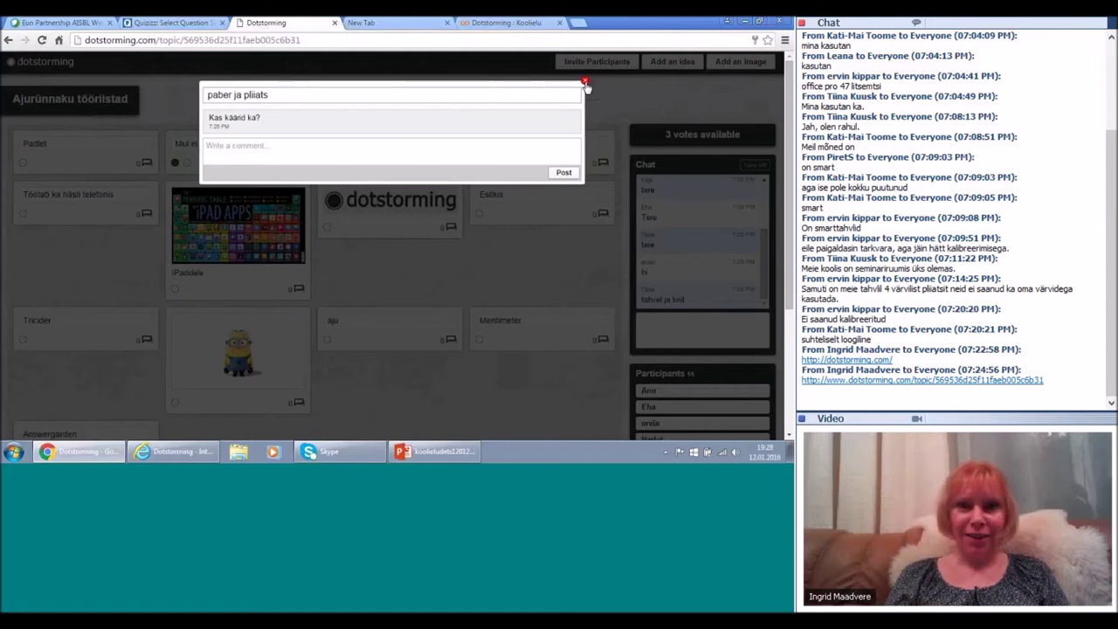
click(584, 83)
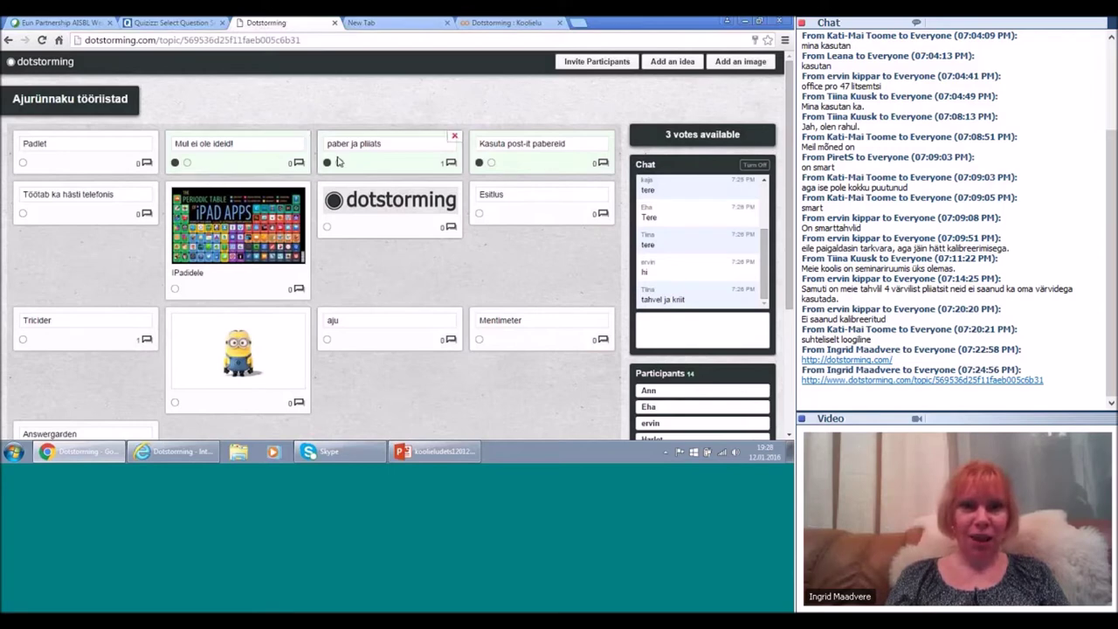
- Examine the participants' votes on the idea cards across the board
scroll(393, 262, down, 1)
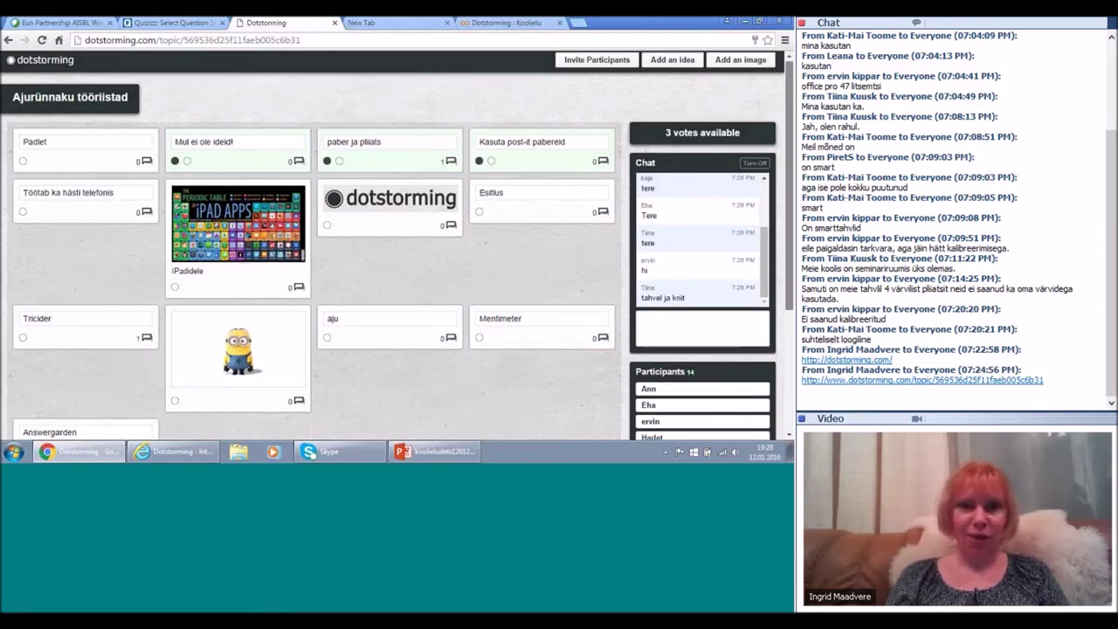
scroll(393, 245, down, 1)
scroll(394, 244, down, 1)
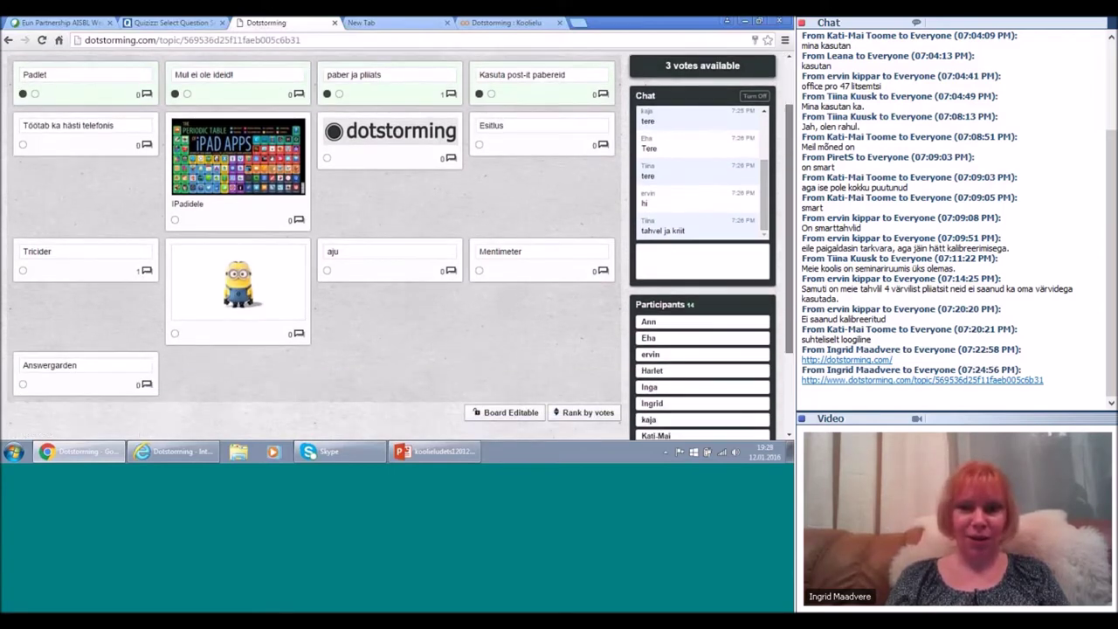
scroll(530, 101, up, 1)
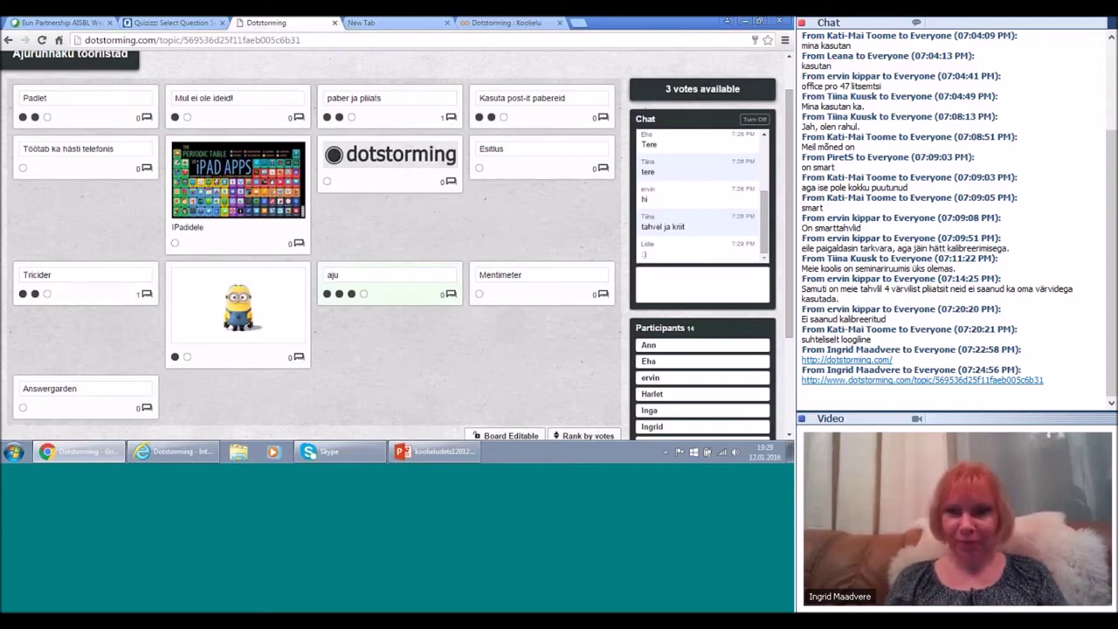
scroll(393, 244, down, 1)
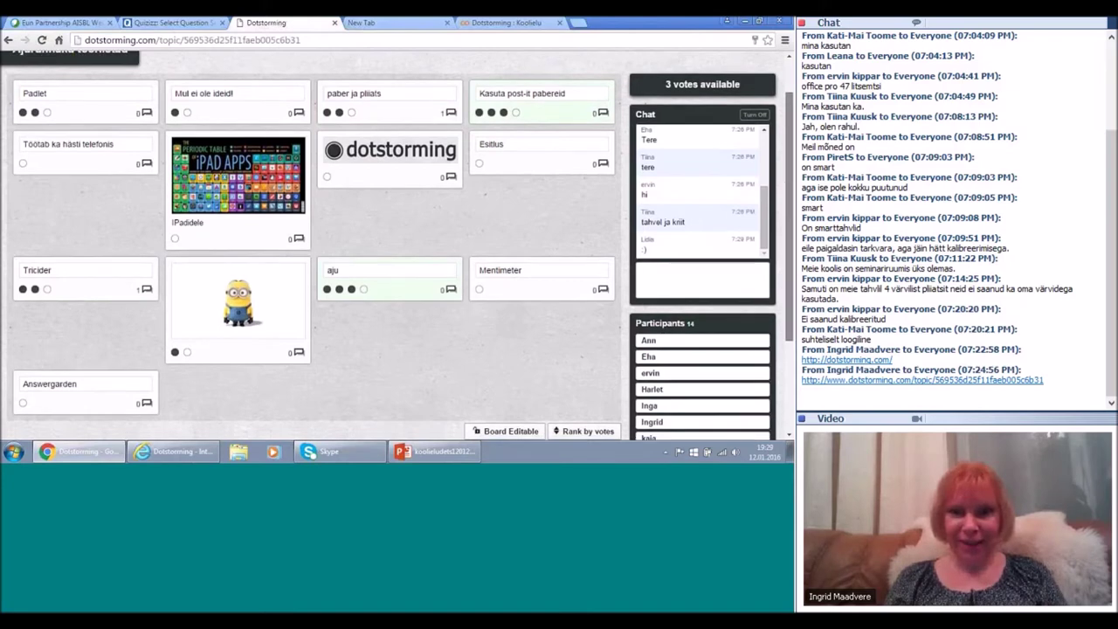
scroll(314, 245, down, 3)
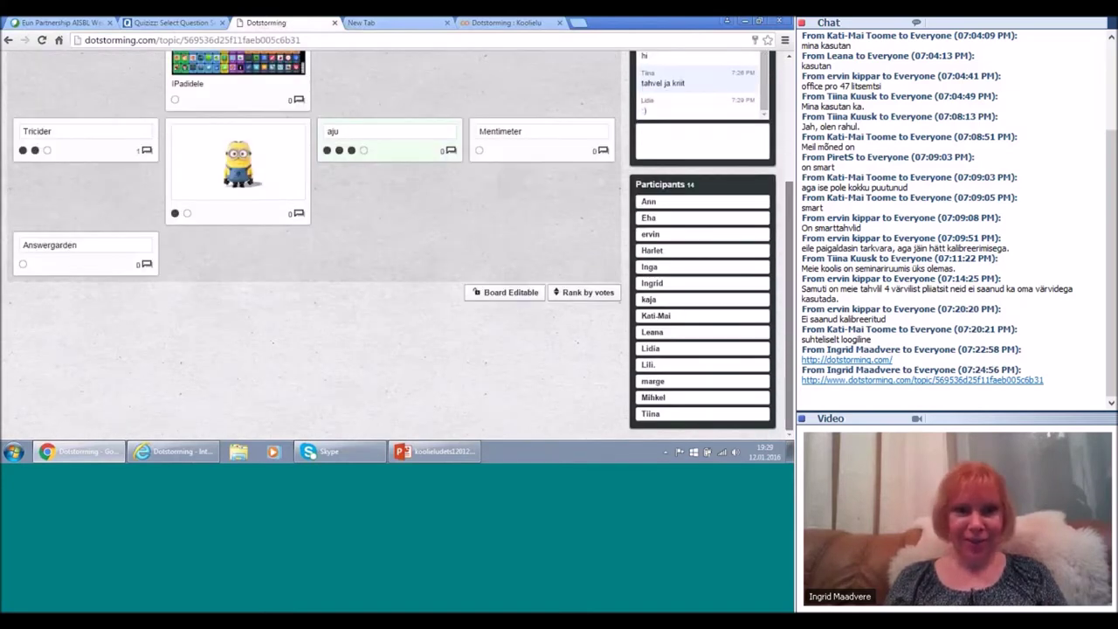
scroll(314, 245, up, 3)
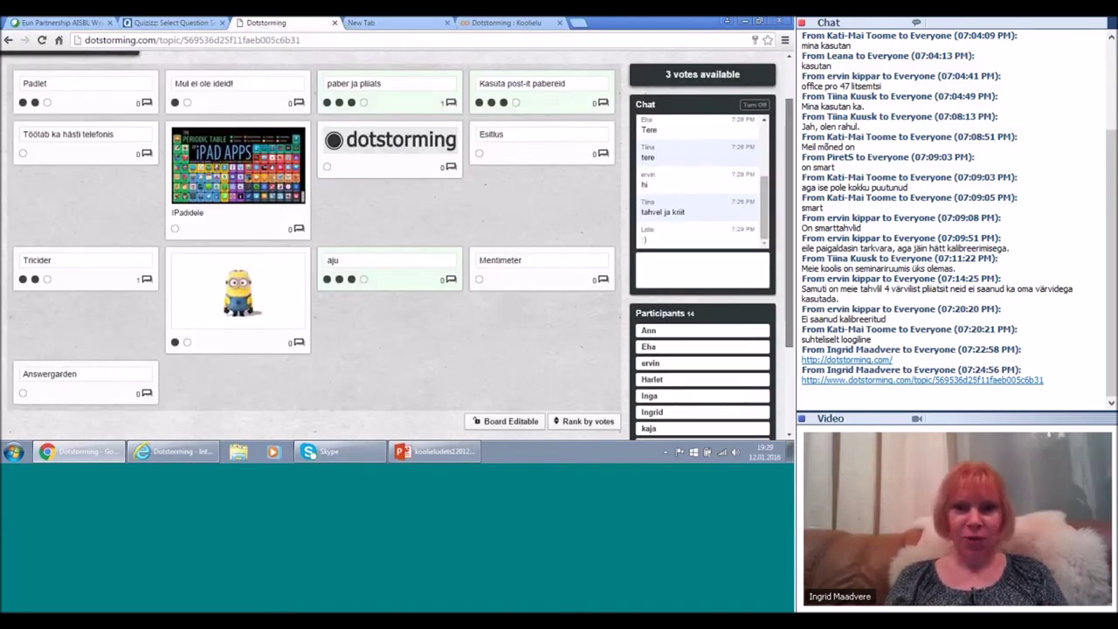
- Rank the board's ideas by votes and look over the new order
scroll(569, 344, down, 1)
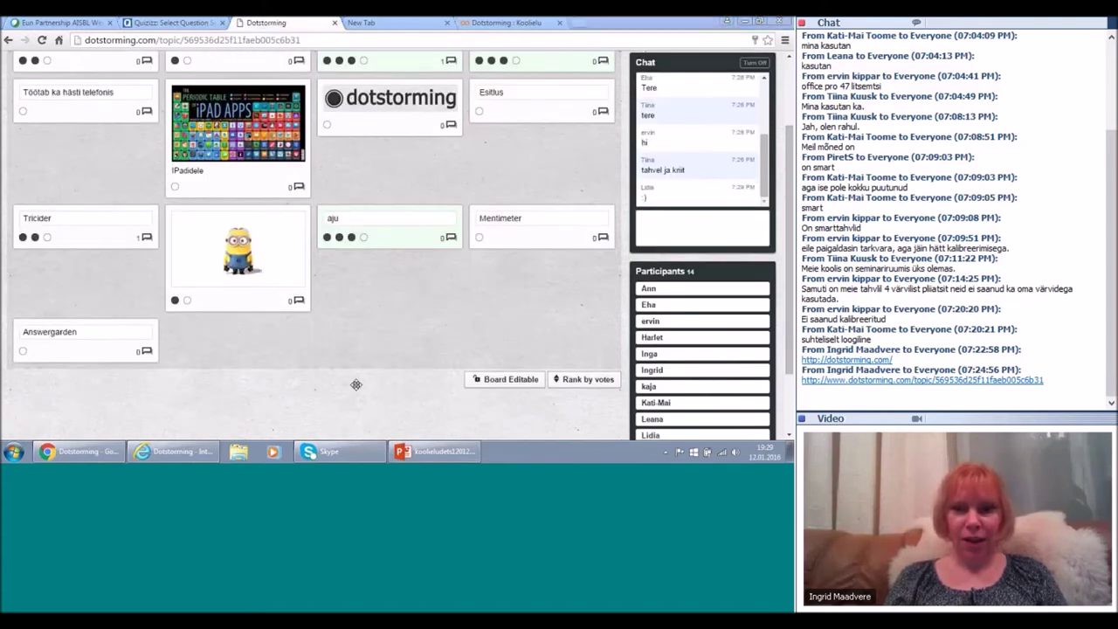
click(576, 380)
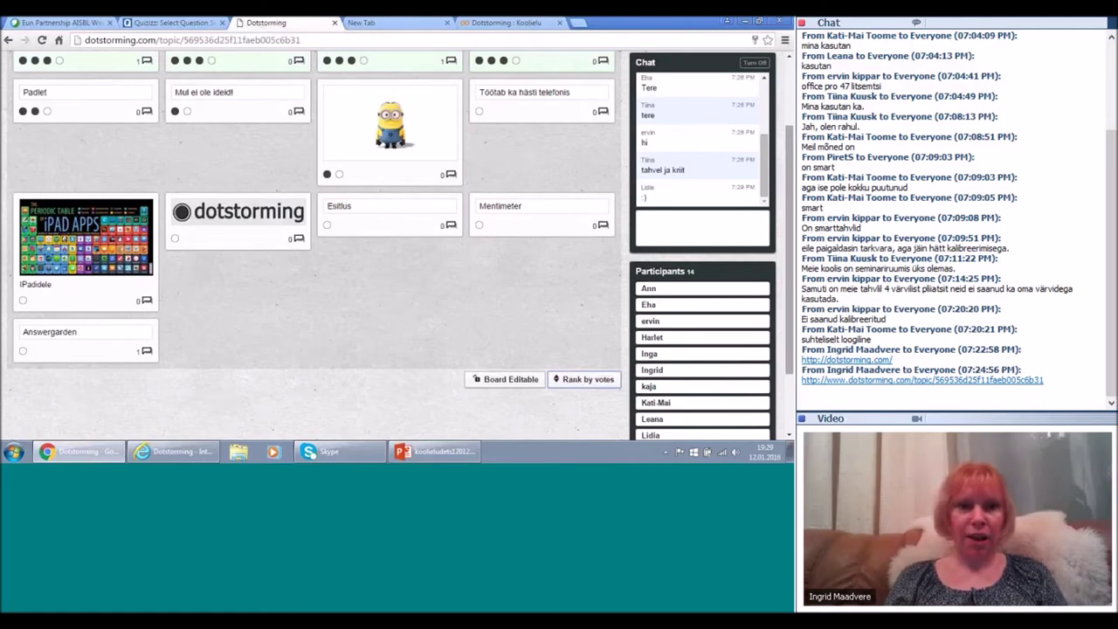
scroll(315, 245, up, 3)
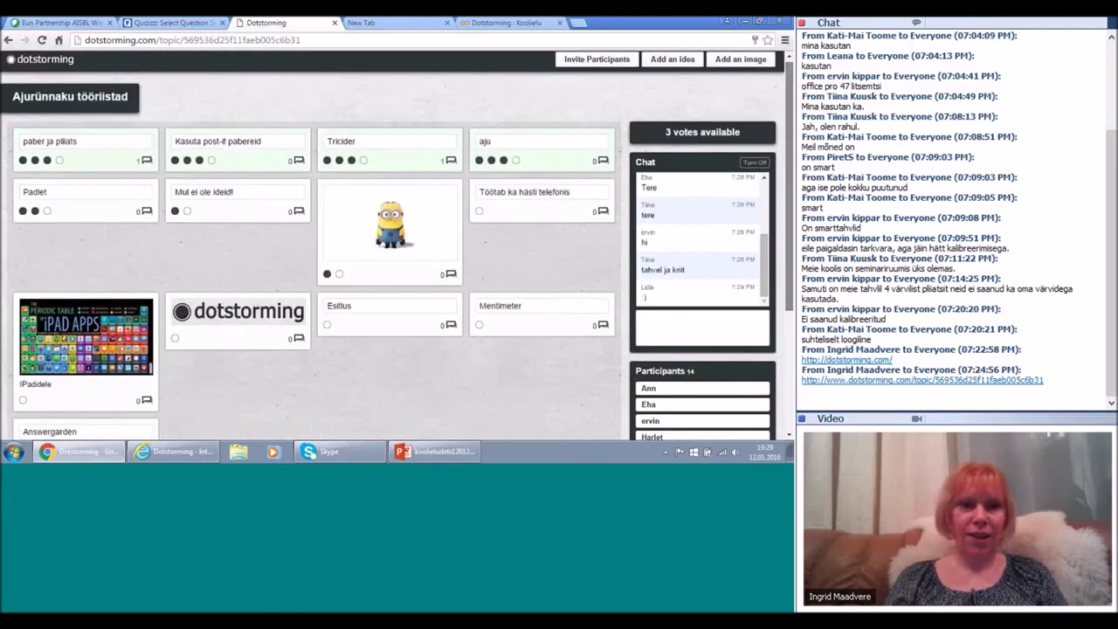
scroll(790, 179, down, 1)
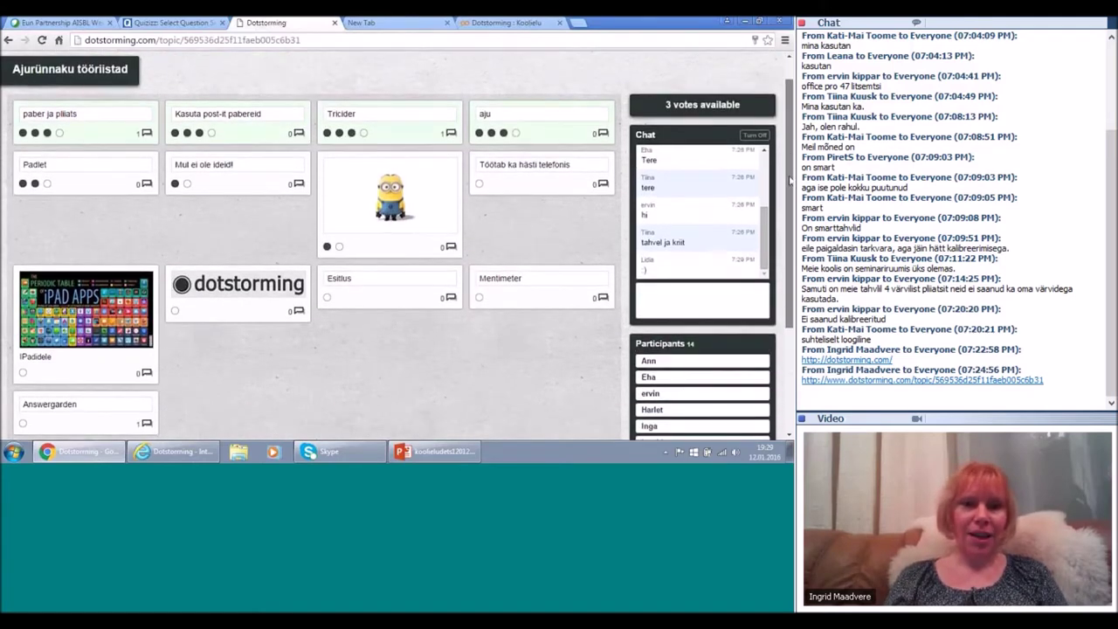
scroll(791, 179, down, 1)
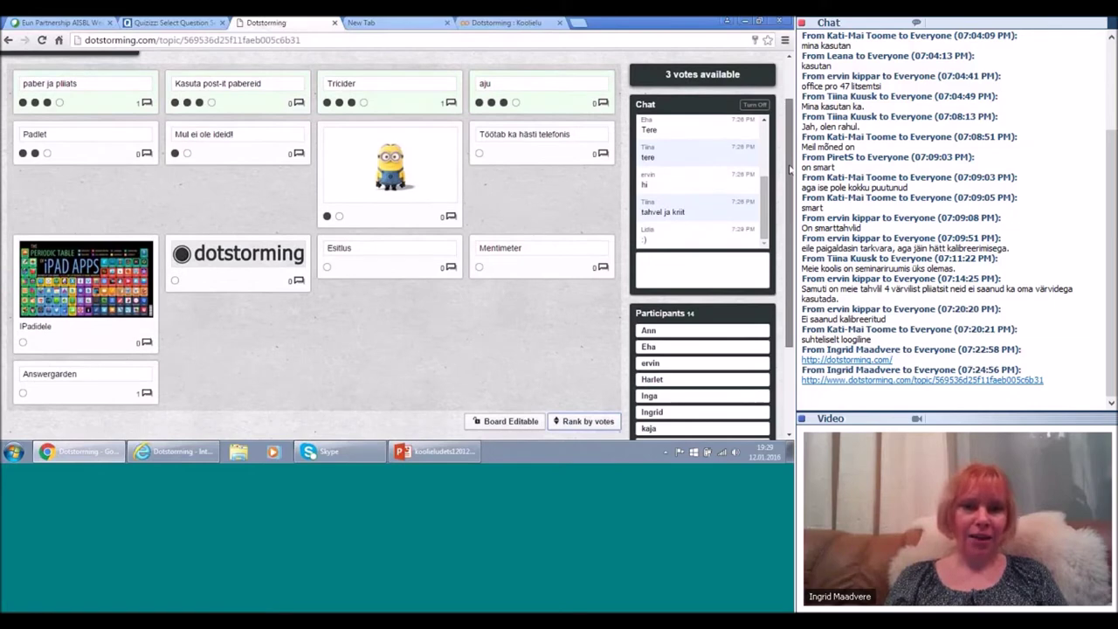
scroll(783, 207, up, 1)
scroll(784, 207, down, 2)
scroll(784, 199, up, 1)
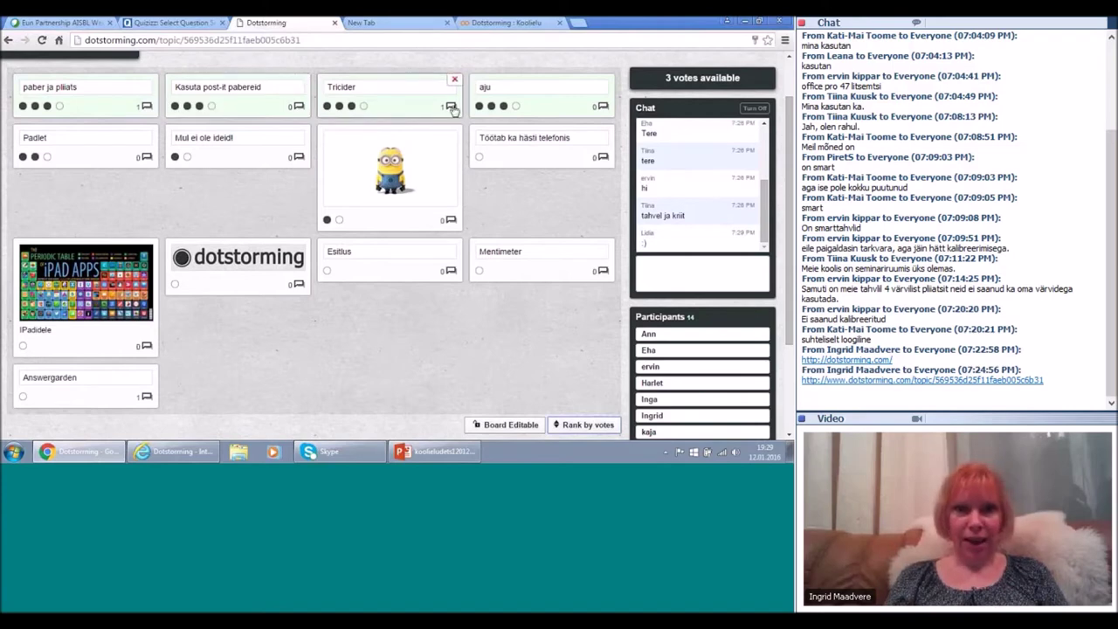
- Lock the idea board against editing and make it editable again
drag(789, 144, 789, 141)
scroll(790, 140, up, 1)
scroll(790, 140, down, 2)
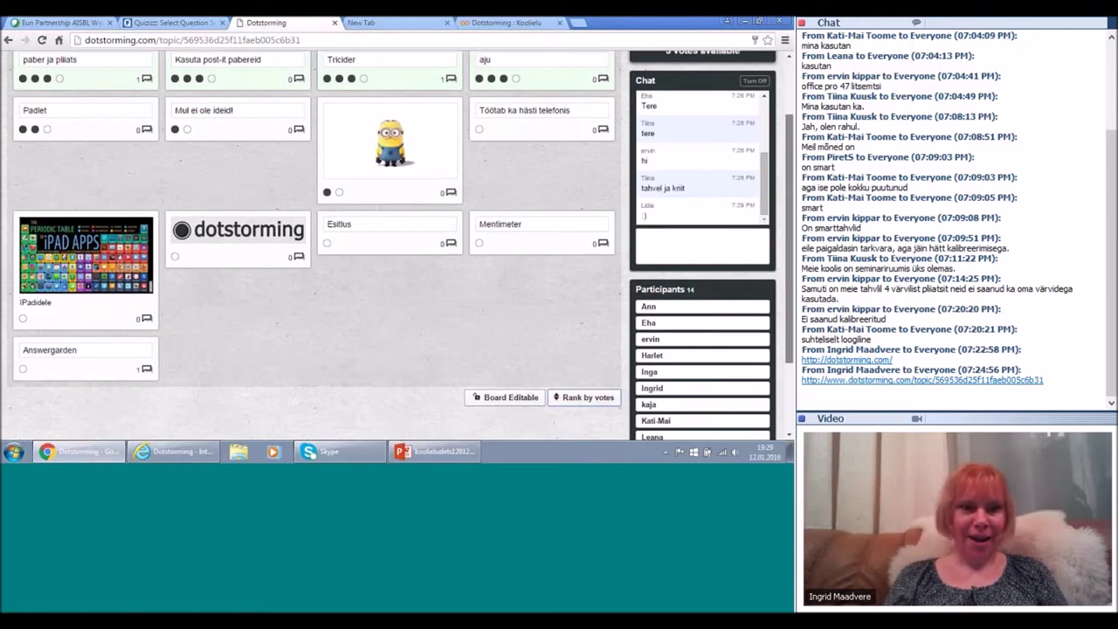
scroll(401, 244, down, 1)
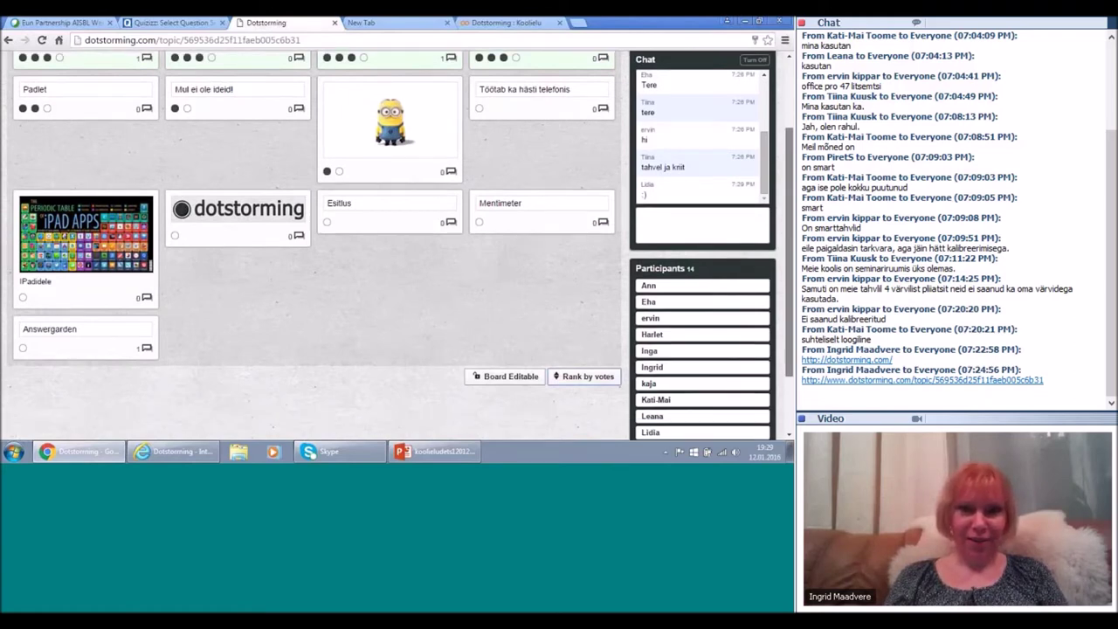
scroll(401, 244, up, 2)
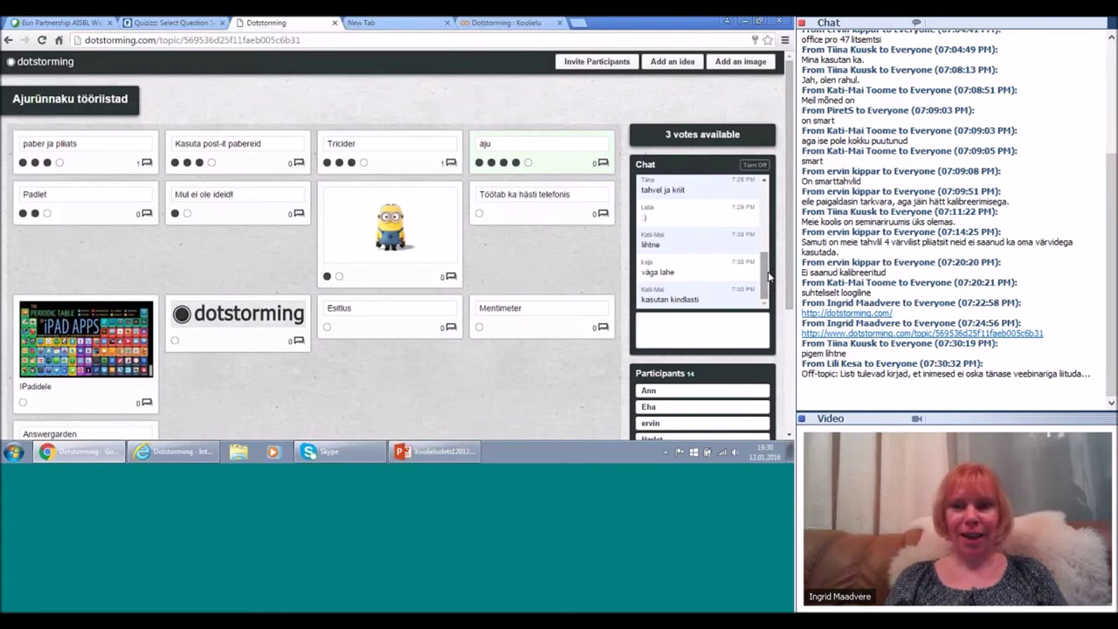
scroll(398, 244, down, 1)
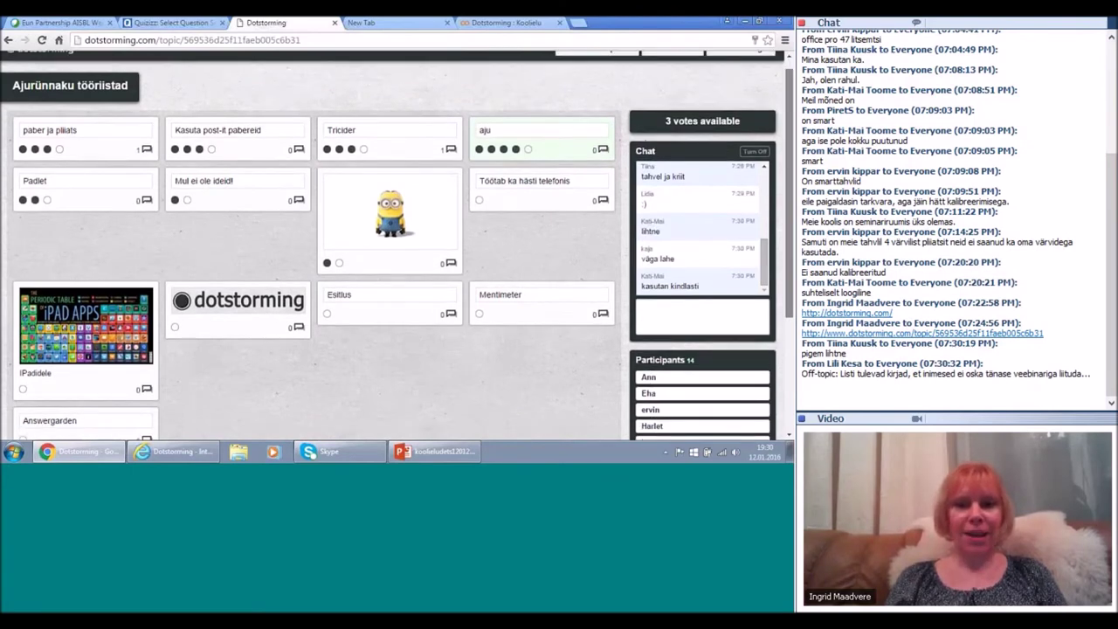
scroll(397, 245, down, 3)
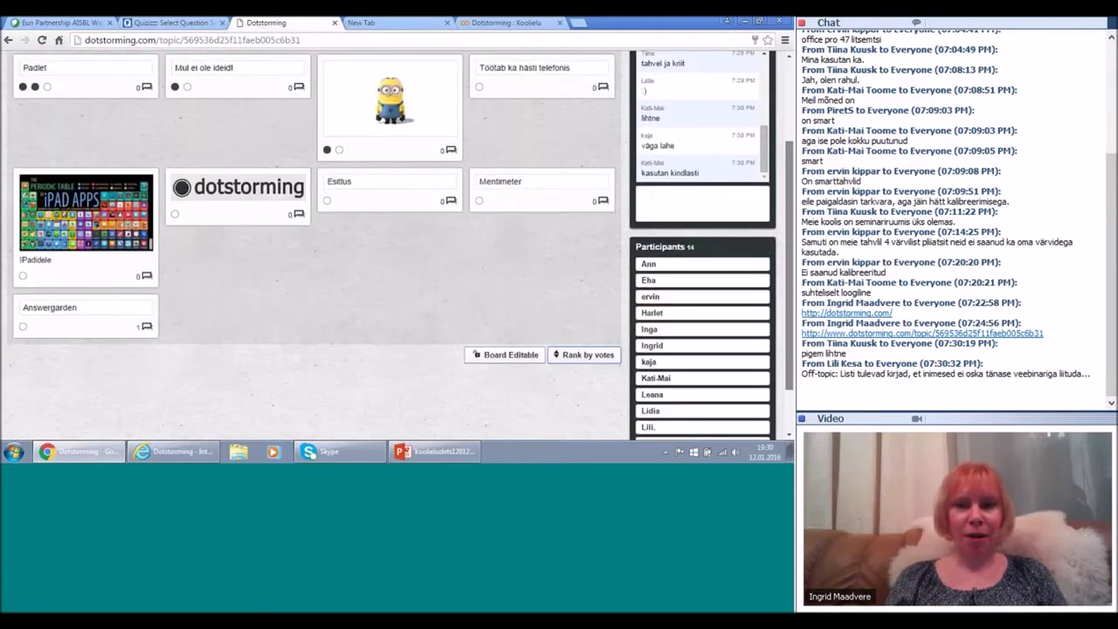
click(503, 357)
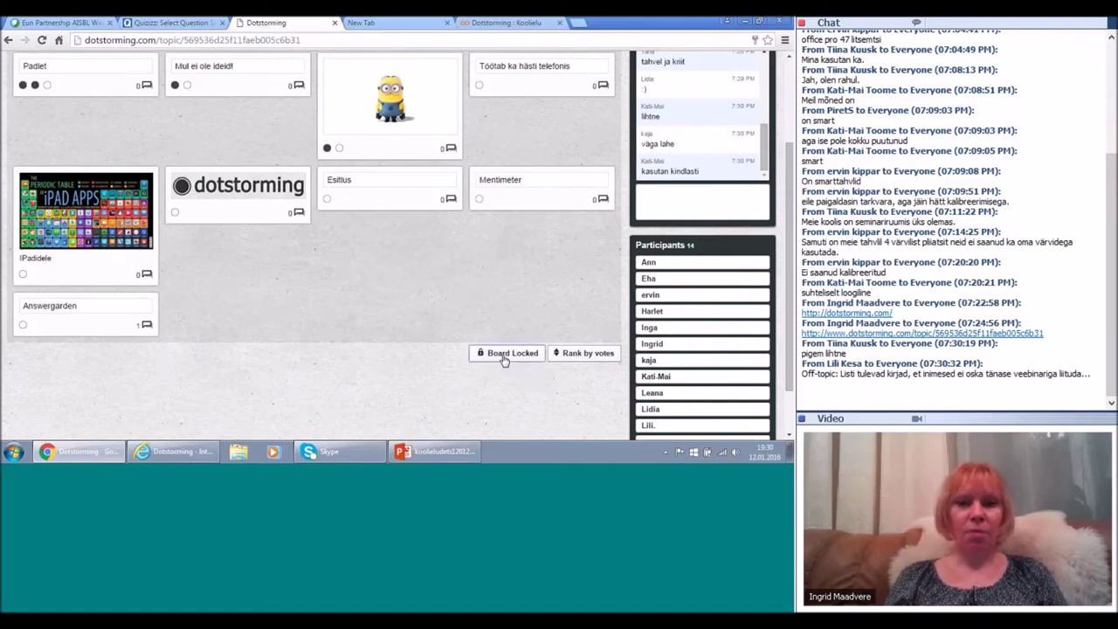
click(503, 357)
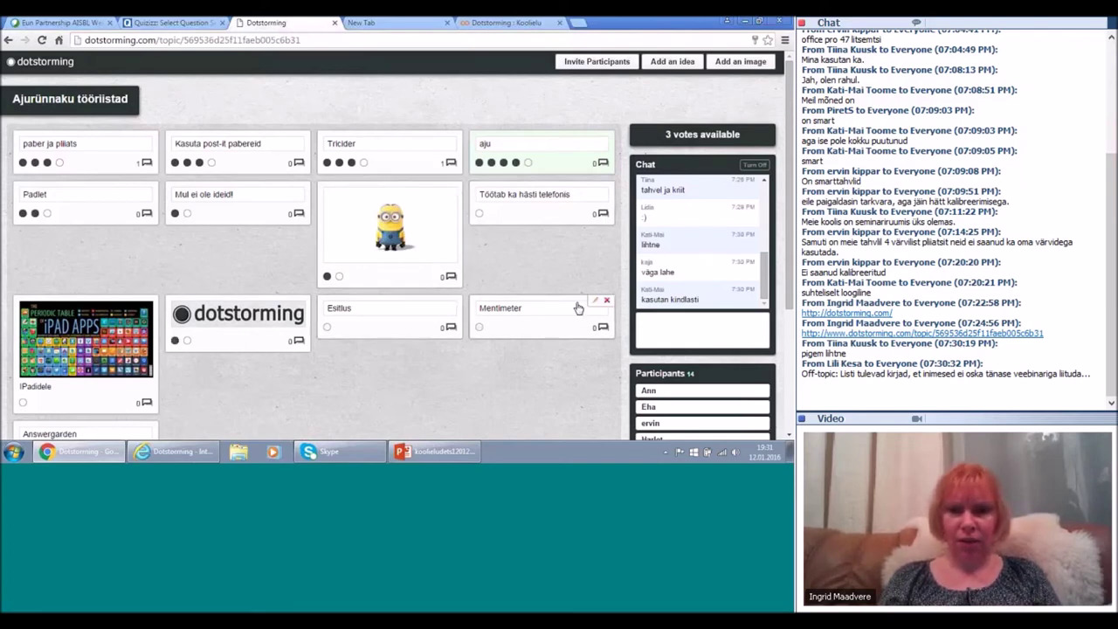
- Look over the idea cards, their votes, the chat and the participant list on the board
scroll(573, 225, down, 2)
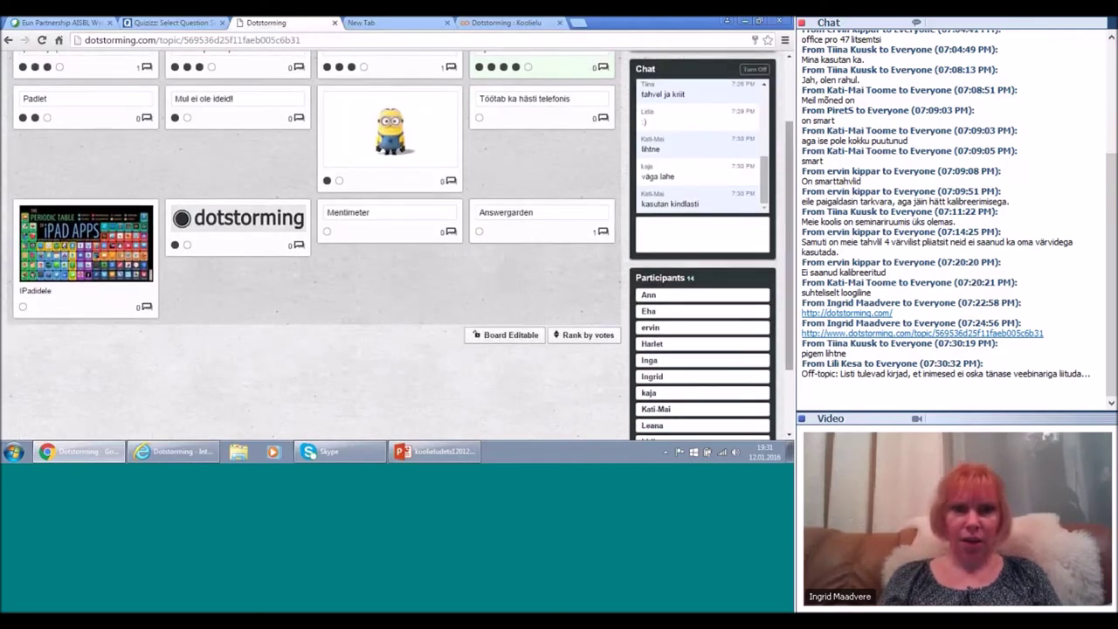
scroll(573, 224, up, 1)
scroll(401, 245, up, 2)
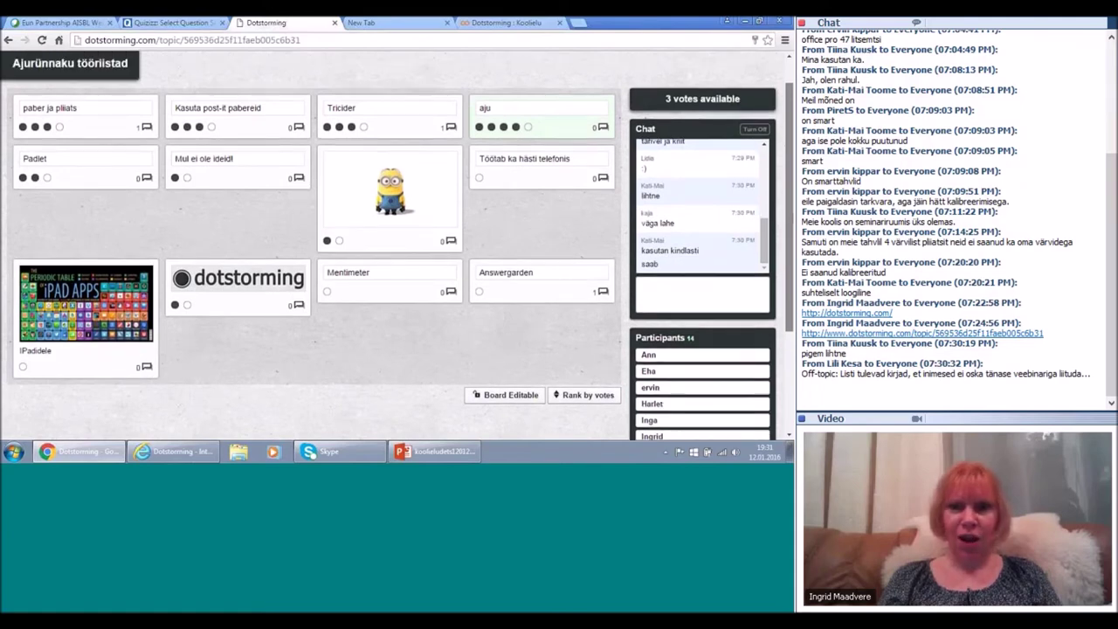
scroll(397, 244, up, 1)
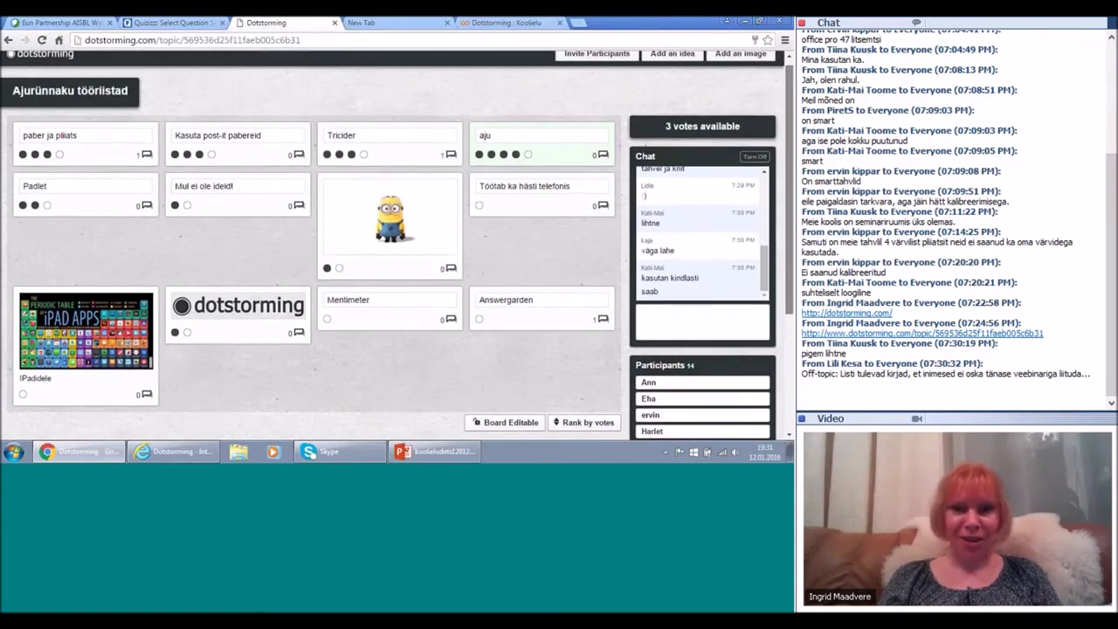
scroll(495, 352, up, 1)
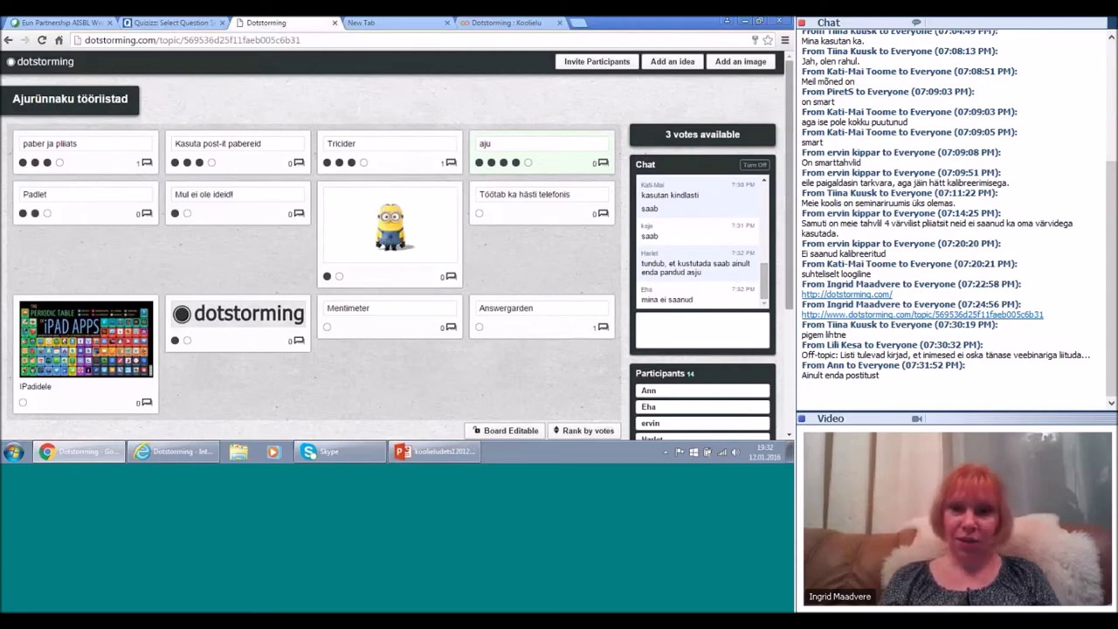
scroll(393, 262, down, 1)
scroll(791, 204, down, 2)
scroll(791, 204, up, 2)
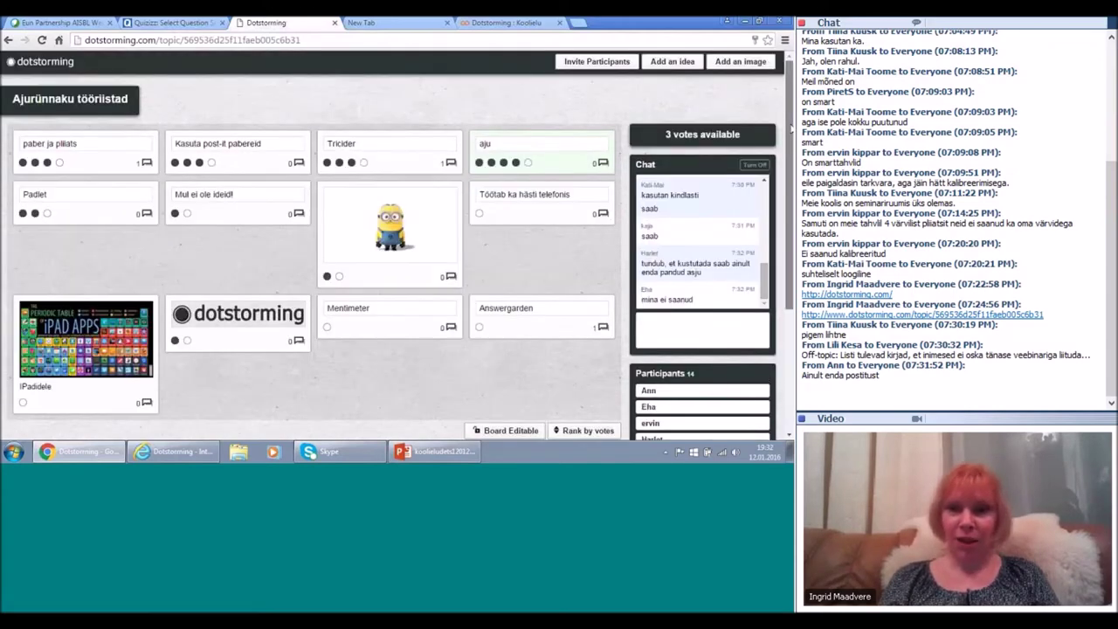
scroll(792, 204, down, 1)
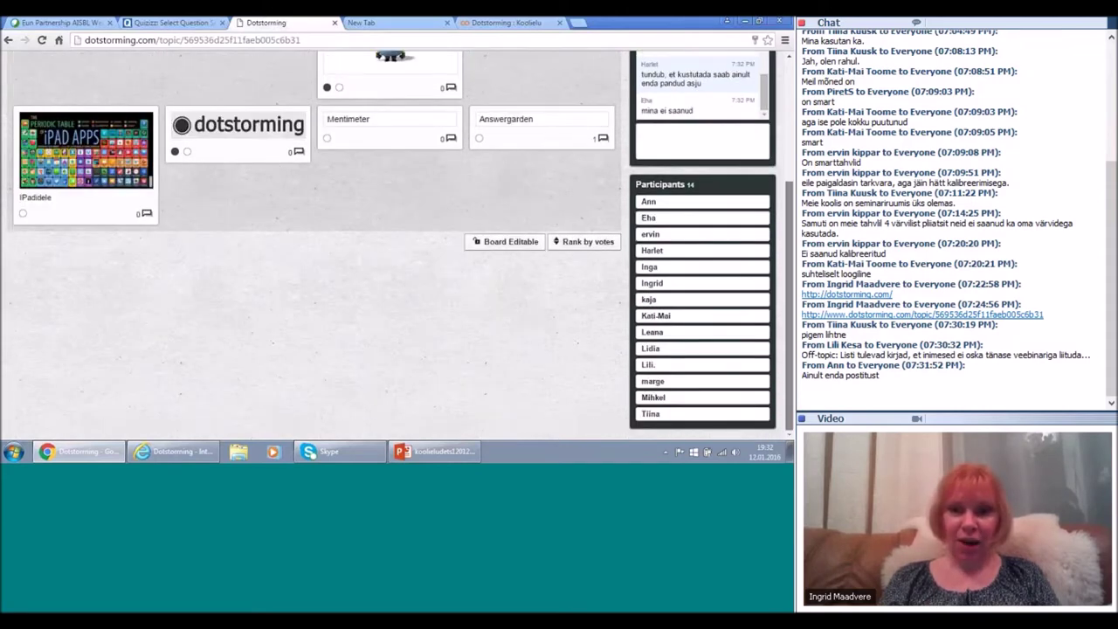
scroll(393, 245, up, 5)
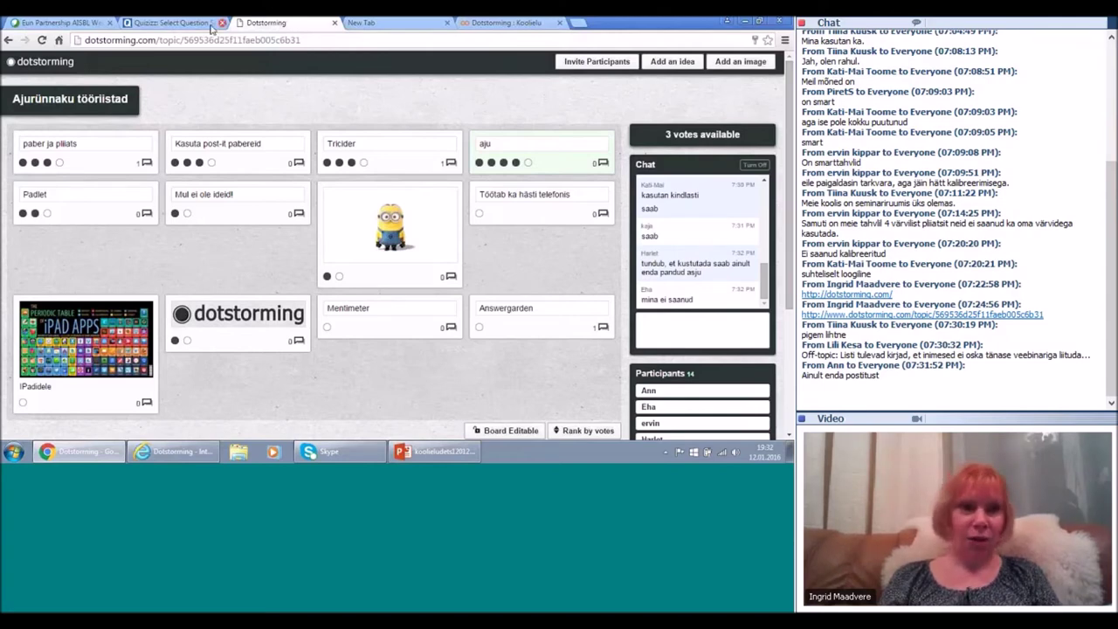
- From the topic list, view the edit settings of the "Ajurünnaku tööriistad" topic, close them and reopen its board
click(50, 69)
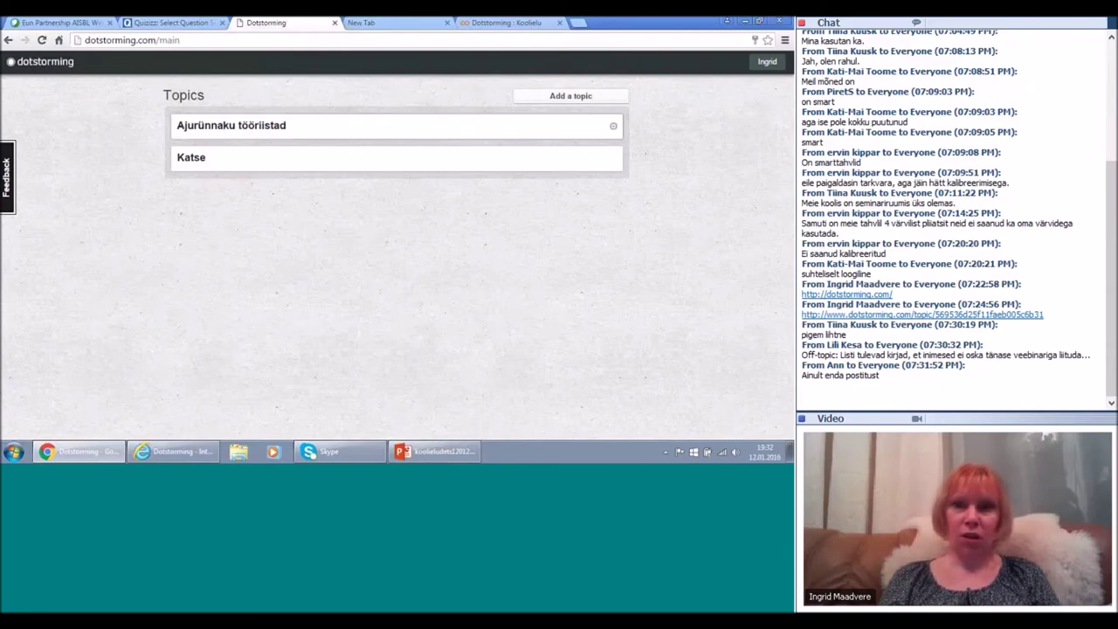
click(613, 127)
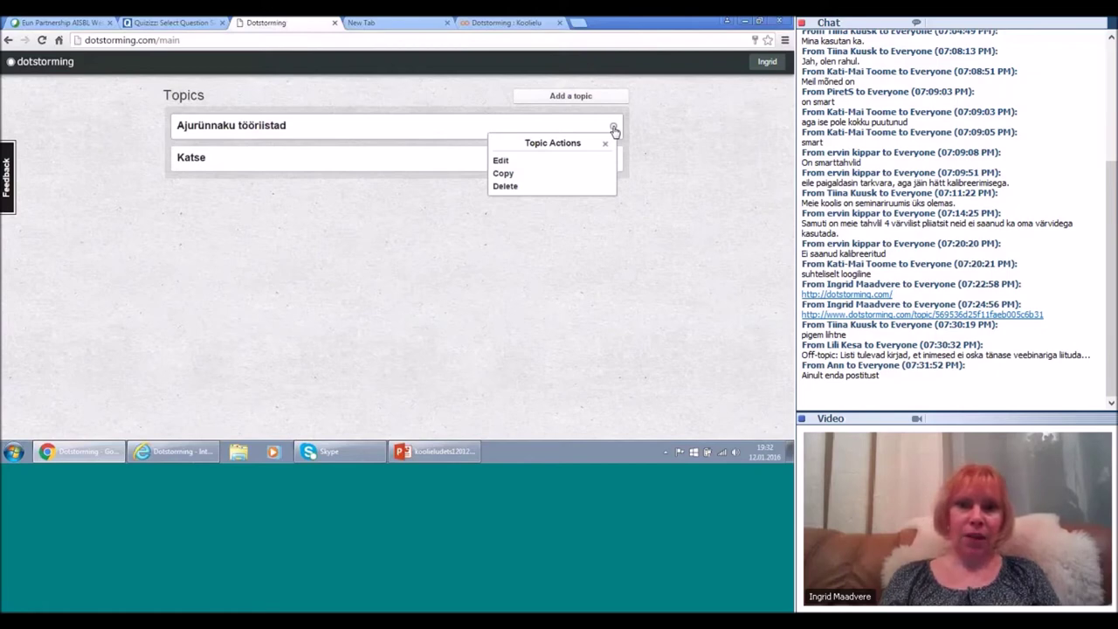
click(502, 162)
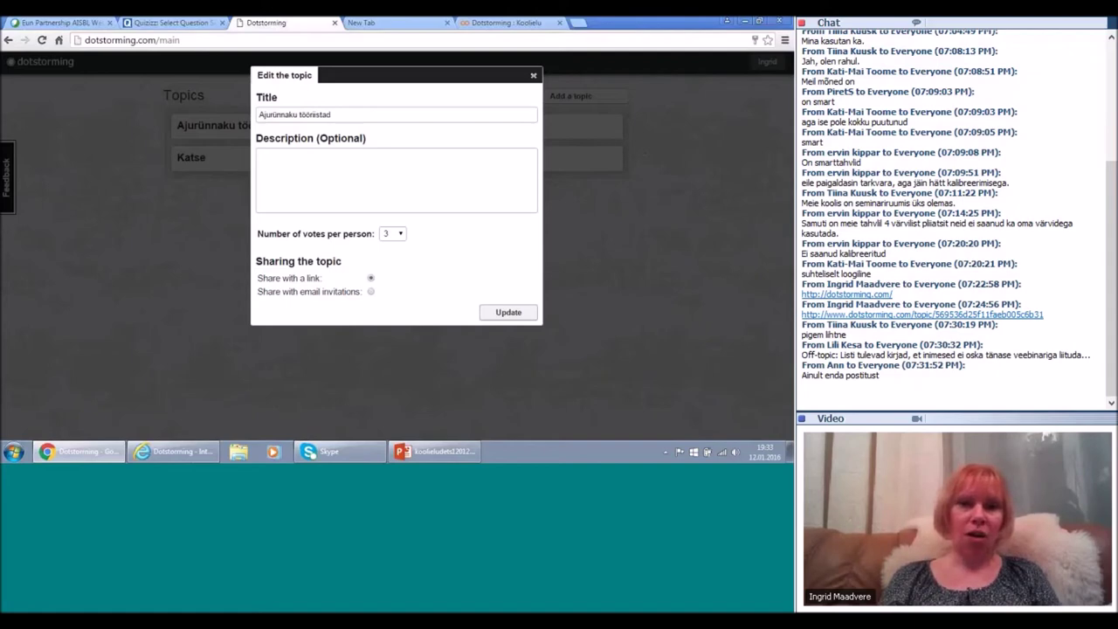
click(533, 75)
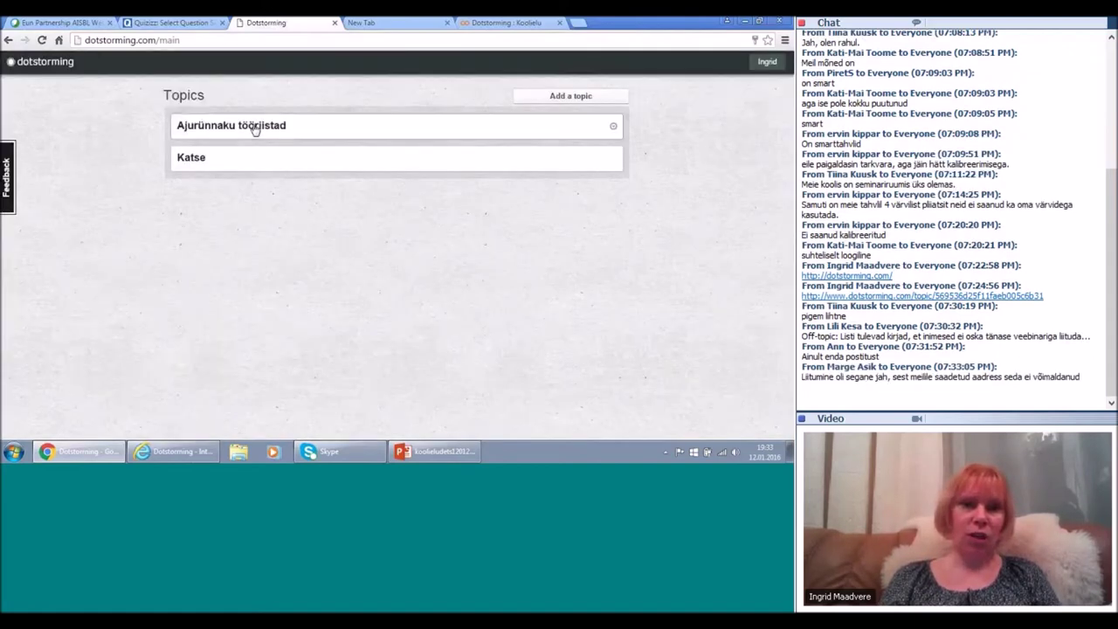
click(254, 127)
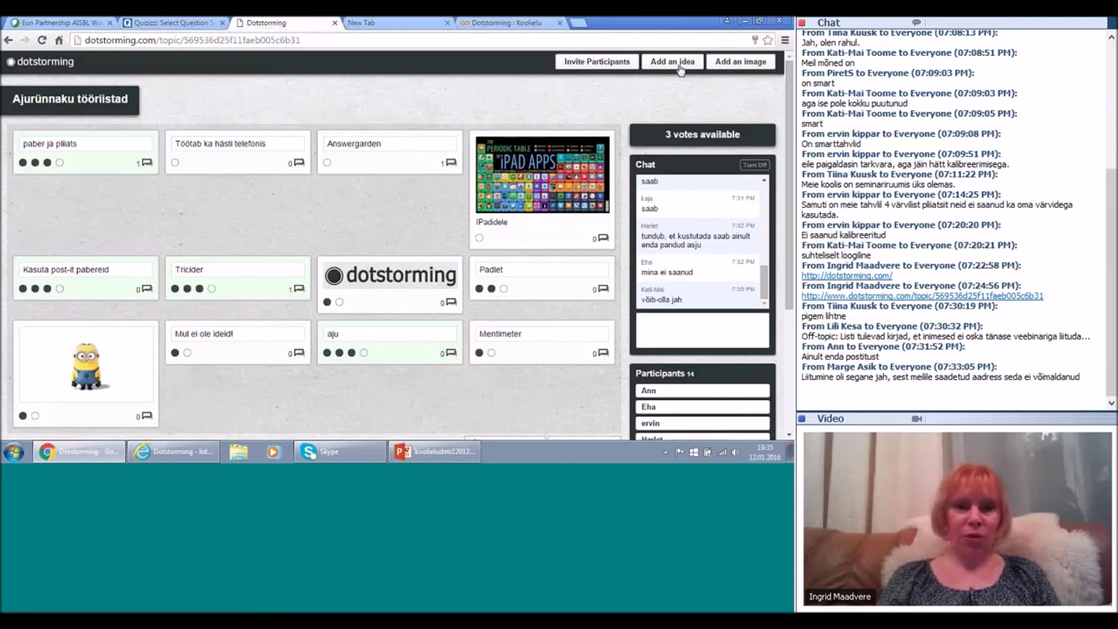
- Switch to the PowerPoint presentation and show the Quizizz slide about online tests
click(426, 454)
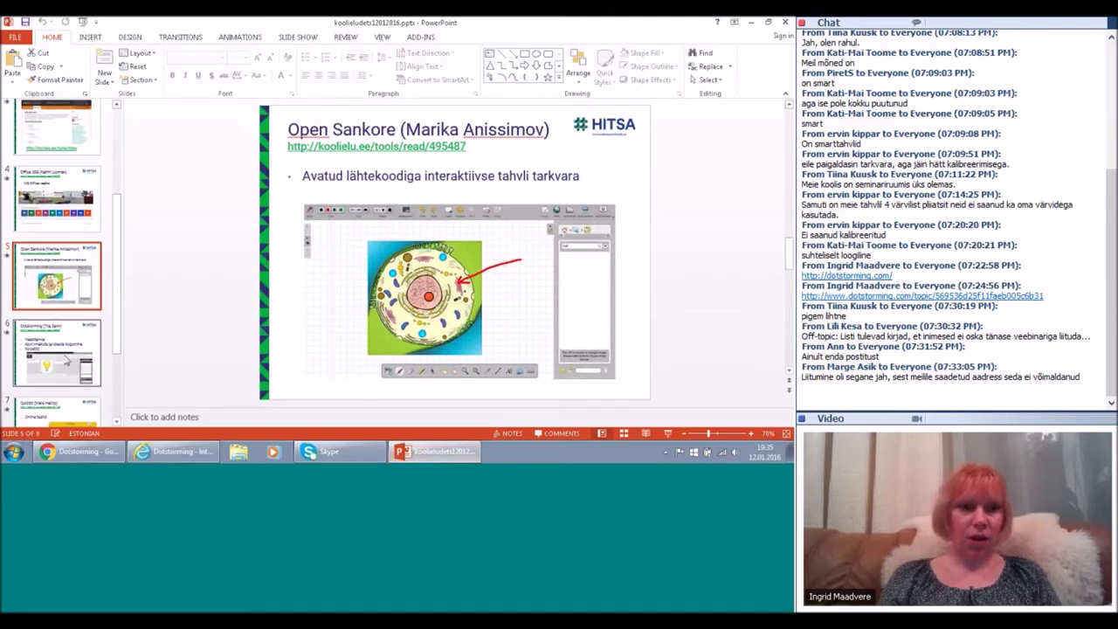
click(53, 421)
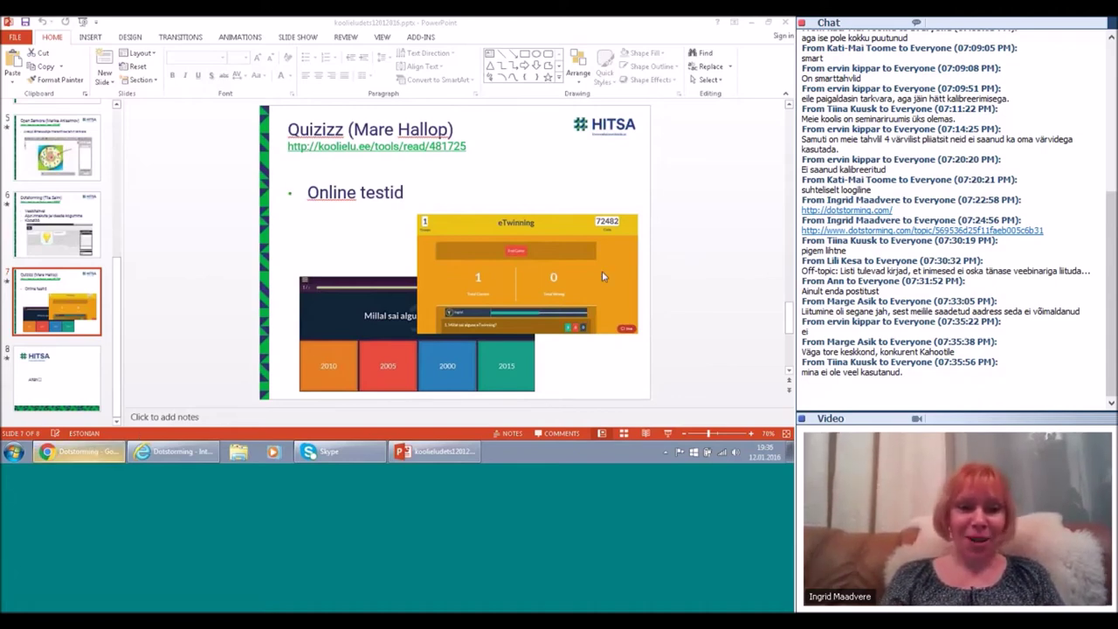
- Switch to Quizizz in the browser and start a live session of the "Testide loomise keskkonnad" quiz
click(79, 452)
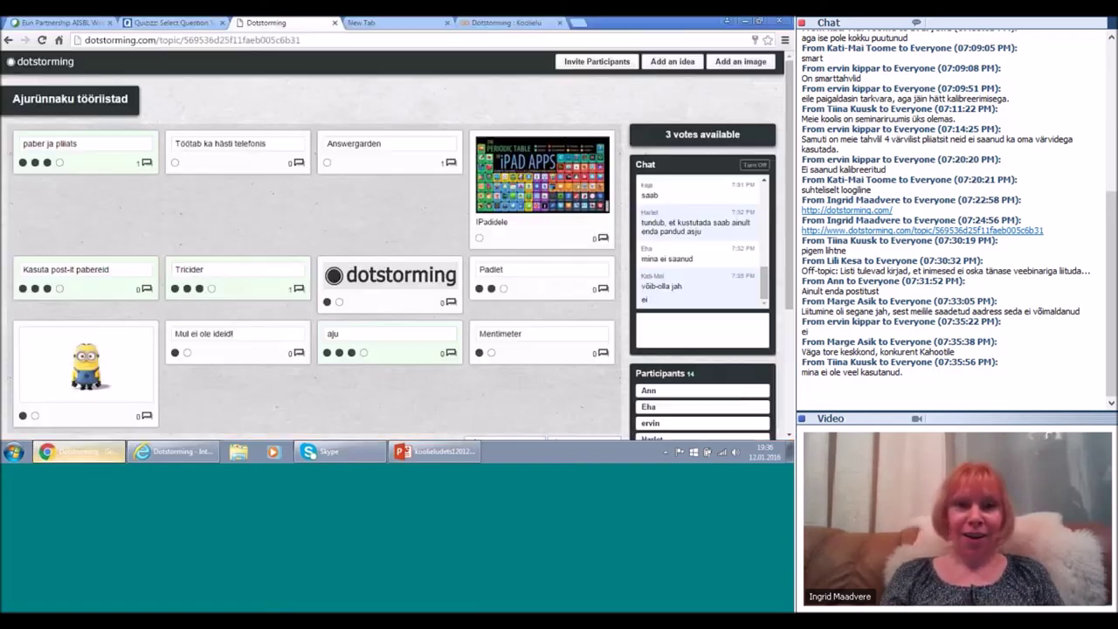
click(168, 24)
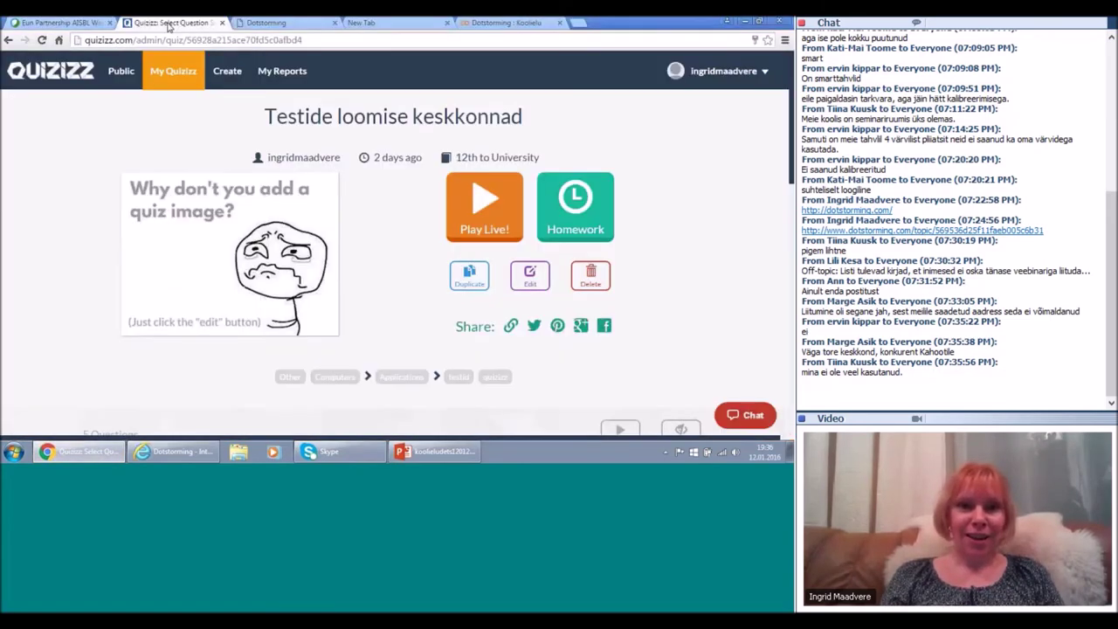
click(494, 215)
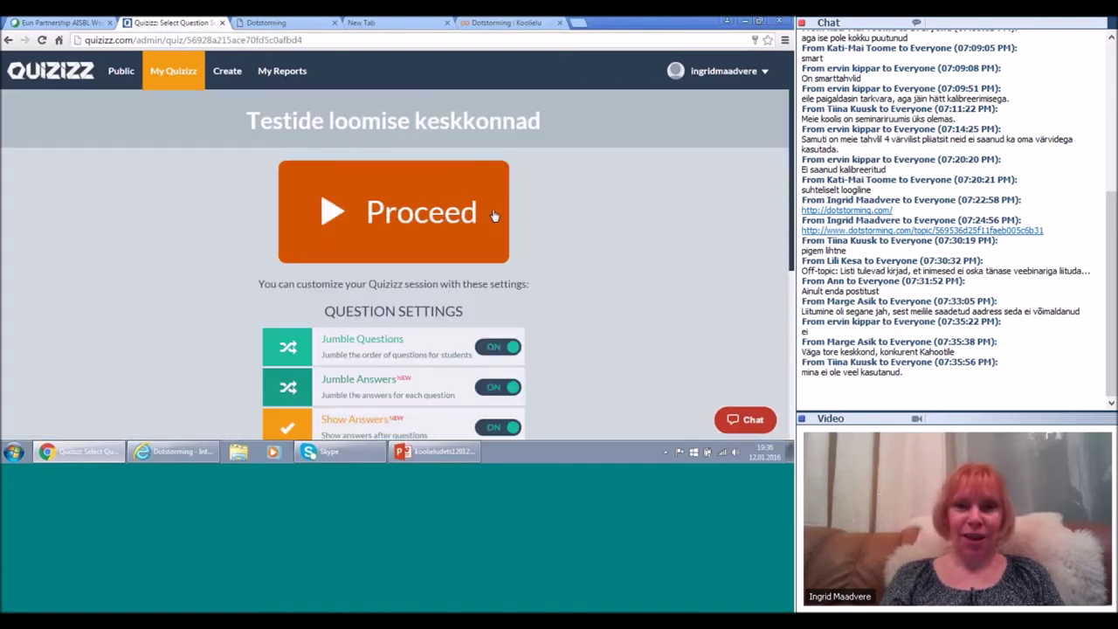
click(372, 213)
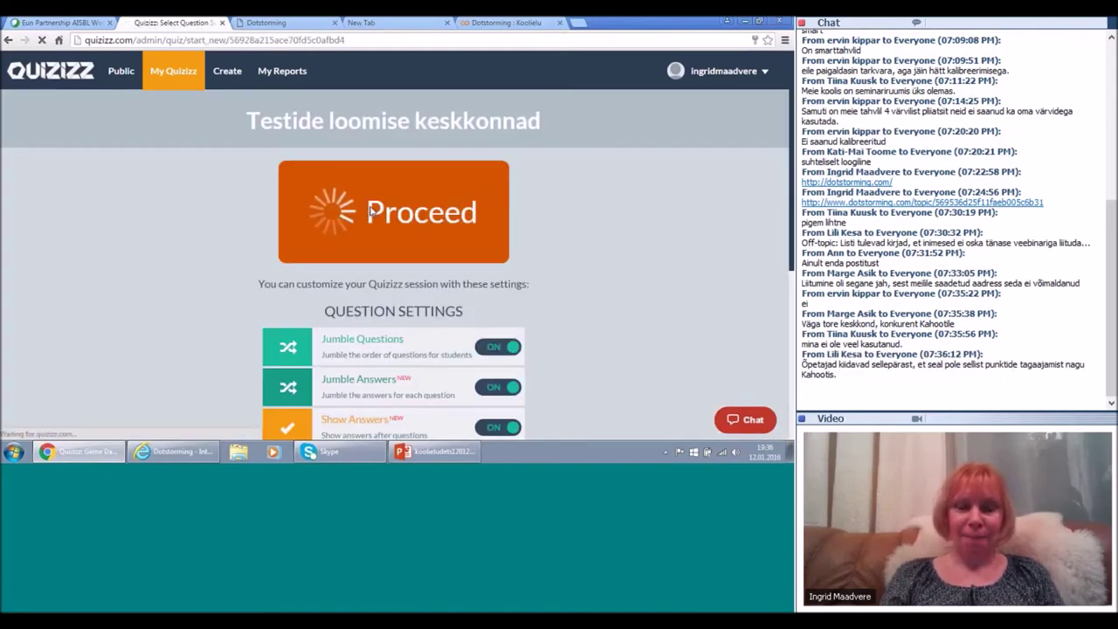